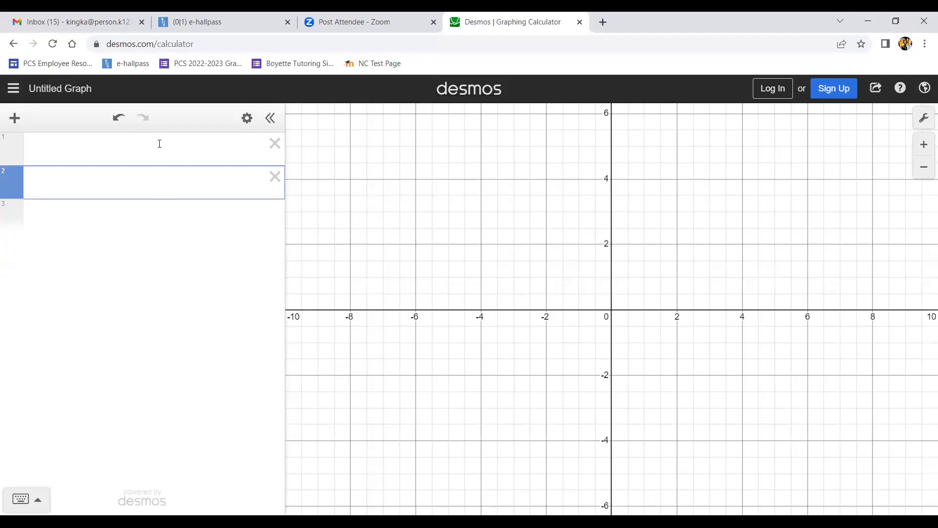
- Enter the function 2(x−3)^3 − 4 in the first expression line
left_click(157, 182)
left_click(169, 152)
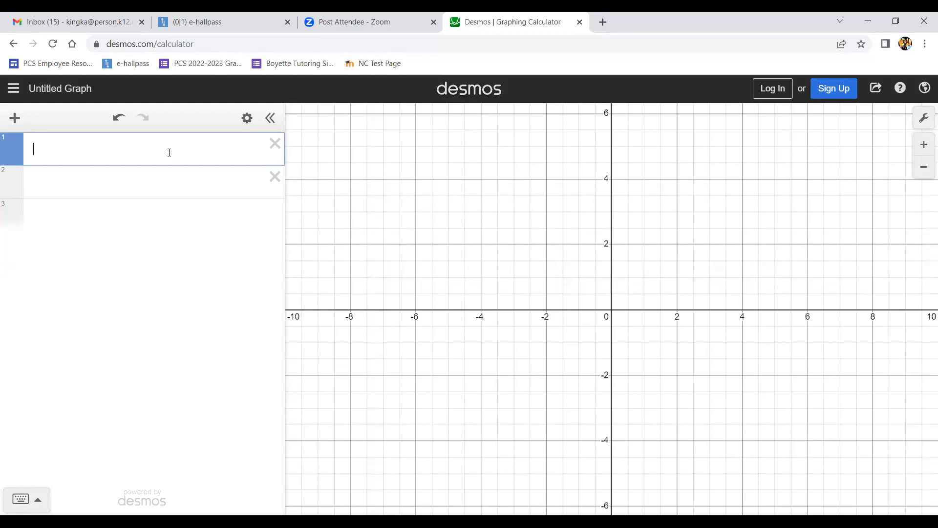
type("2")
type("(x-3)^")
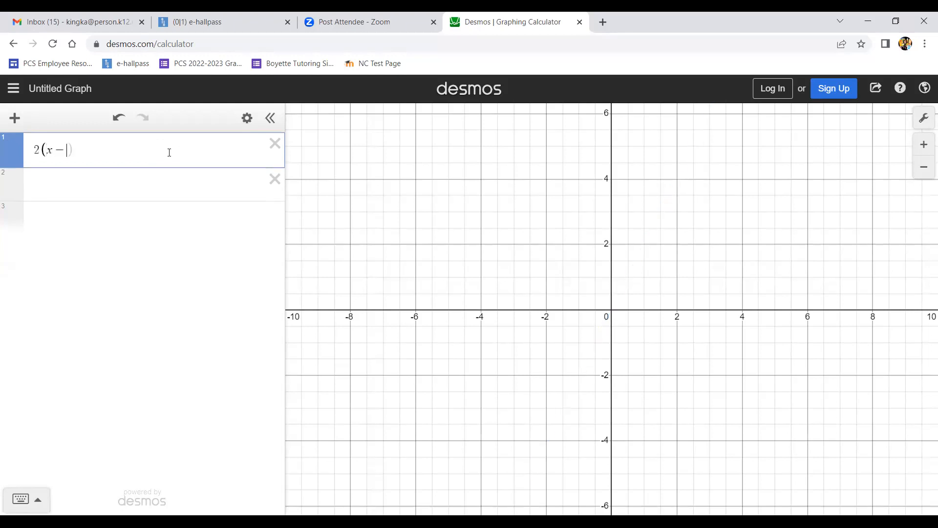
type("3")
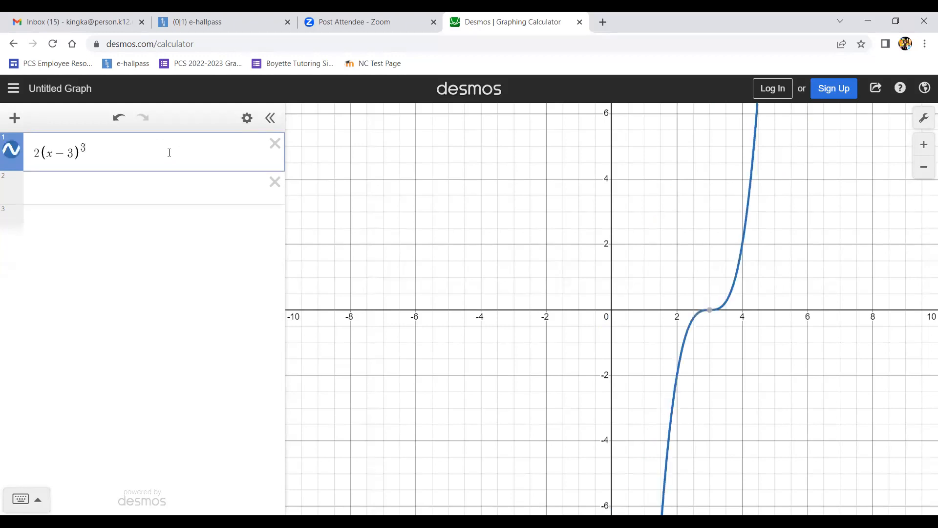
key("Right")
type("-4")
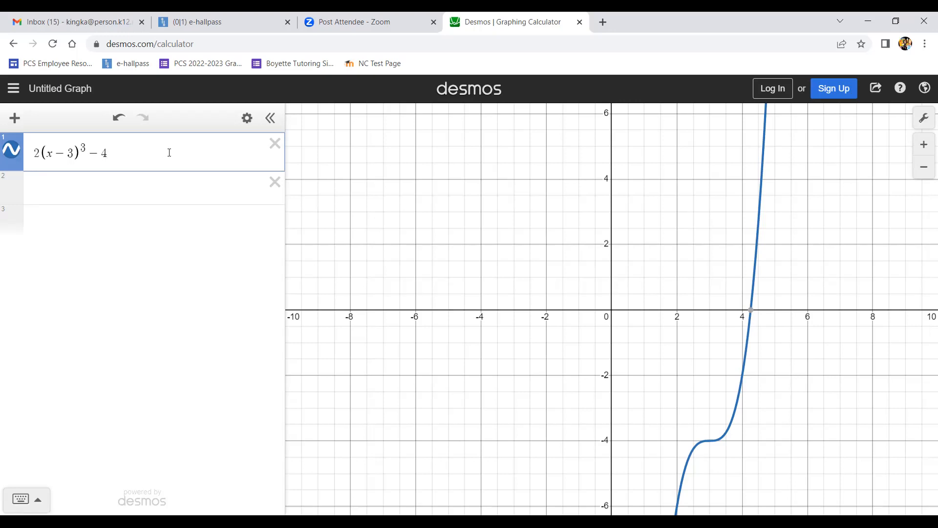
- Restrict the function's domain by appending {x ≤ −2} to the expression
type("{")
type("x")
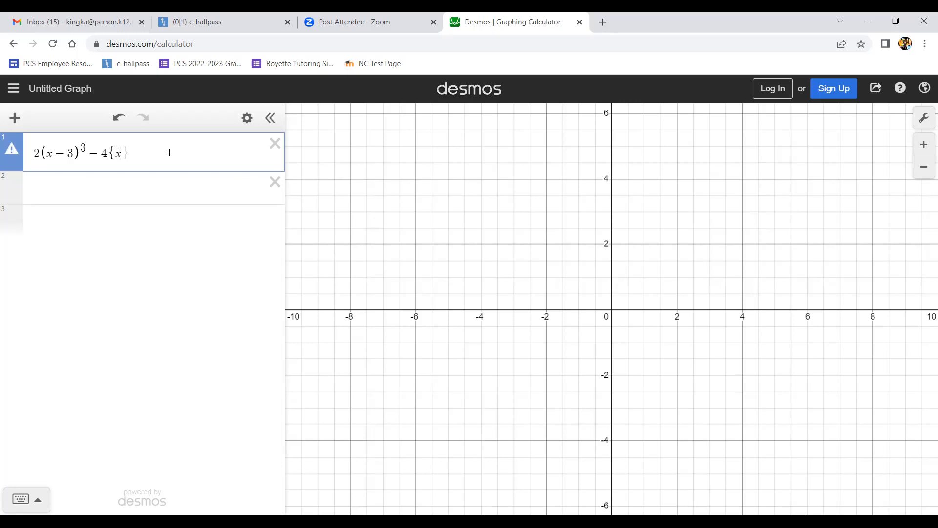
type("<")
type("-2")
left_click_drag(509, 393, 470, 271)
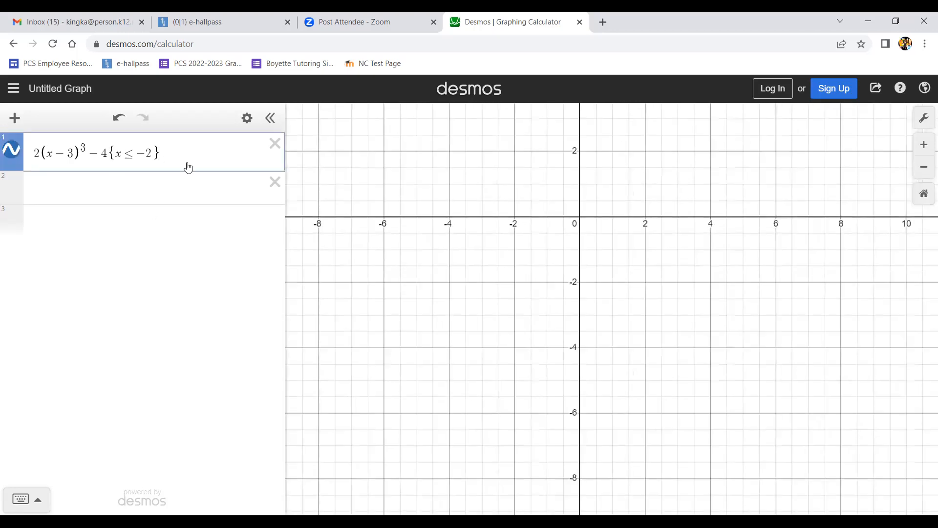
- Delete the expression after the leading 2 and retype it as 2(x−3)^3 − 4{x ≤ −2}
left_click(174, 191)
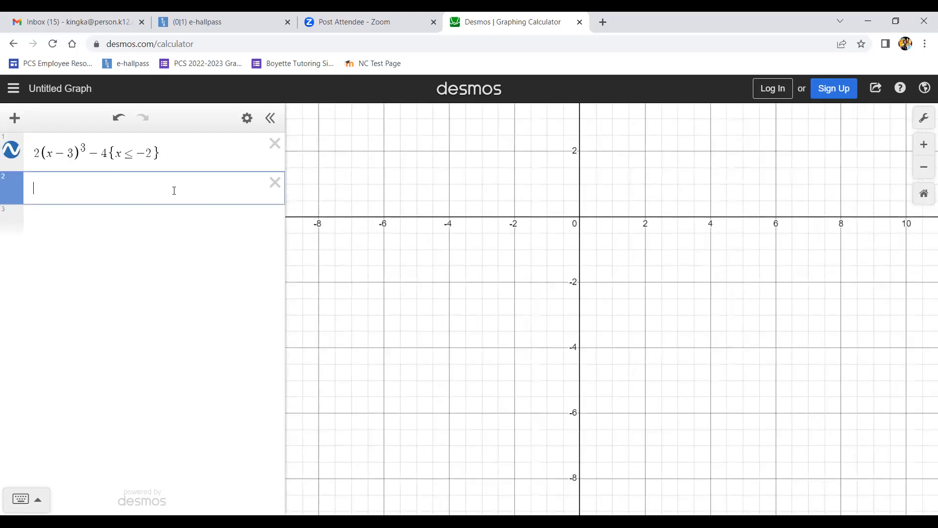
left_click(140, 153)
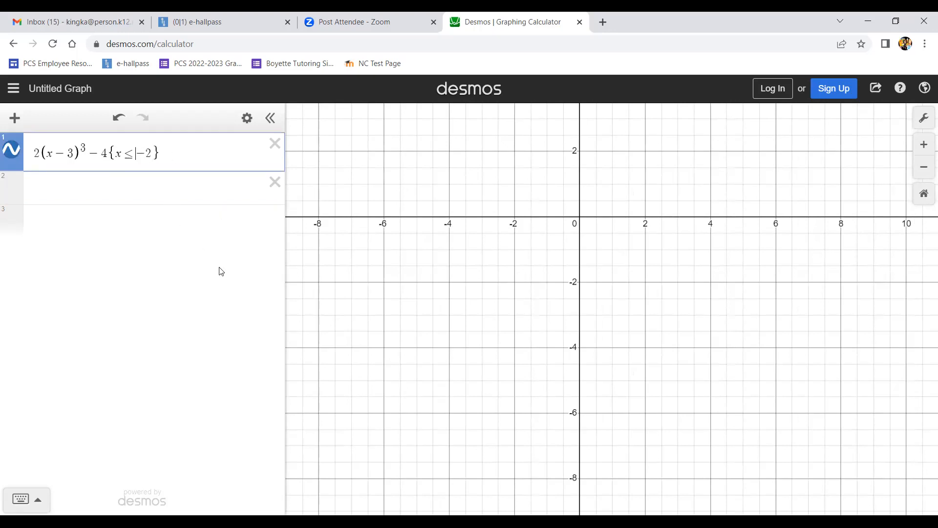
left_click_drag(172, 155, 46, 154)
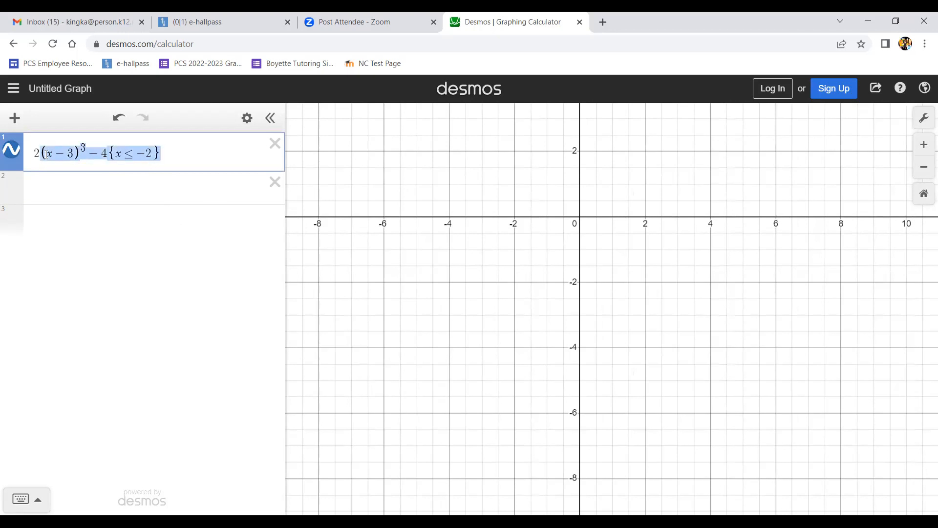
key("BackSpace")
type("(x-3)^3")
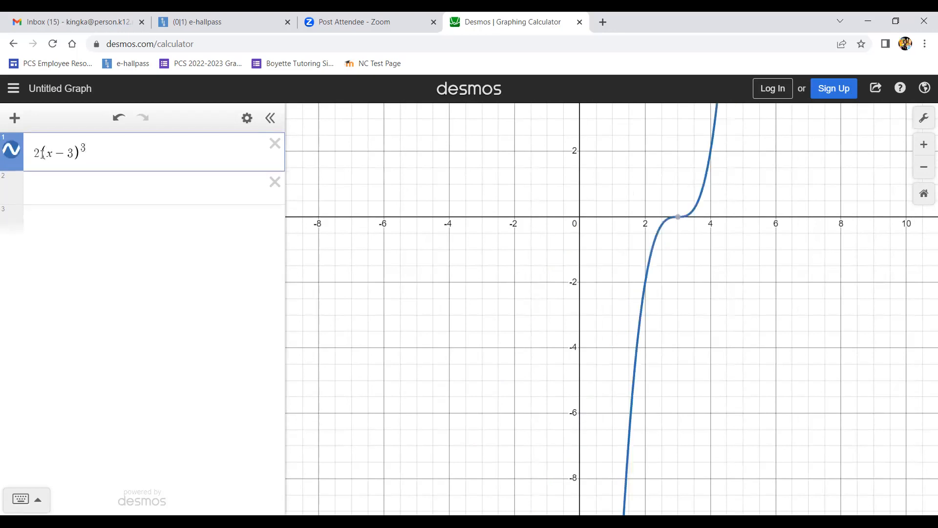
key("Right")
type("-4")
type("{x<")
type("=-2")
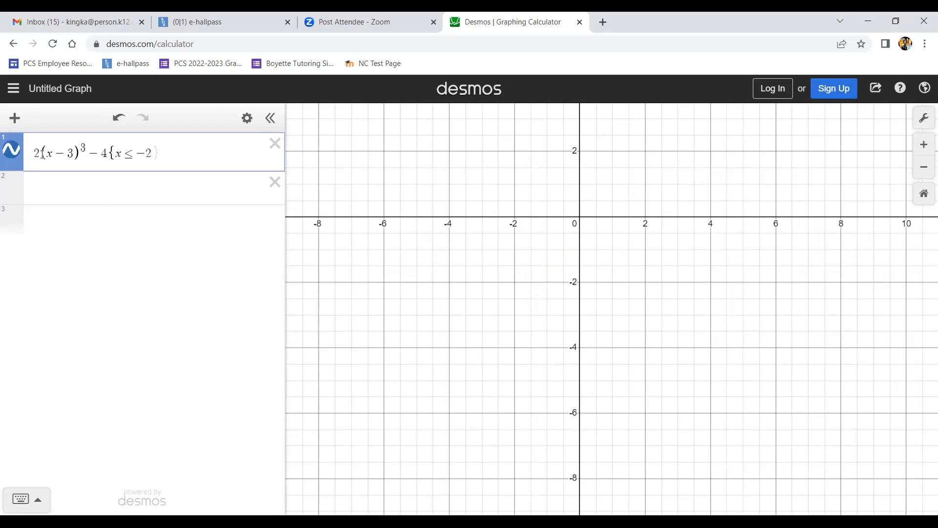
- Zoom and pan the graph to look for the restricted curve
left_click(511, 256)
scroll(511, 257, "down", 1)
scroll(511, 257, "down", 5)
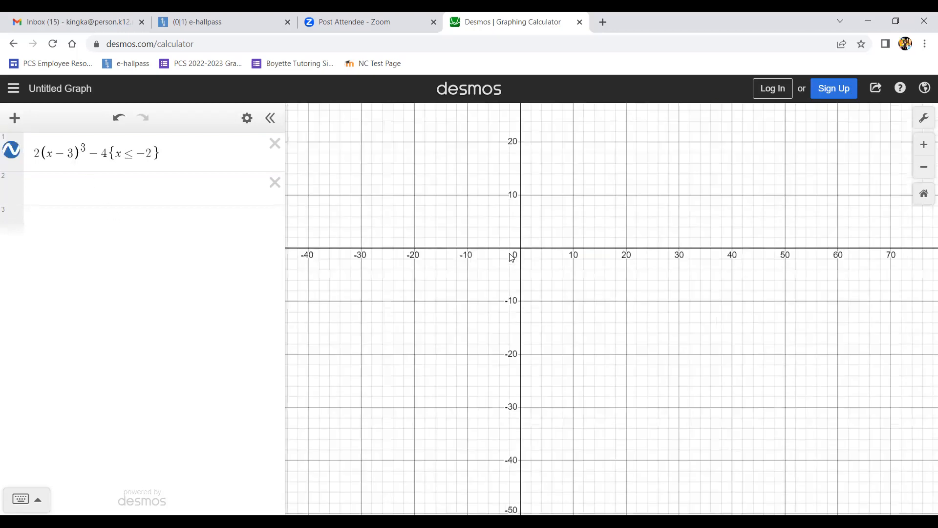
scroll(511, 258, "up", 1)
left_click_drag(530, 270, 580, 273)
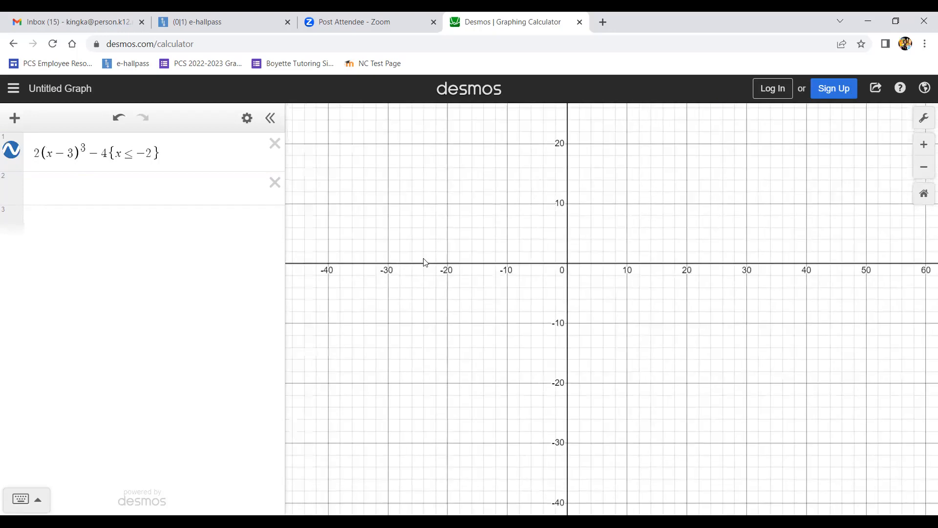
left_click(107, 151)
left_click(509, 306)
left_click_drag(508, 305, 521, 386)
scroll(519, 386, "down", 2)
scroll(532, 295, "down", 4)
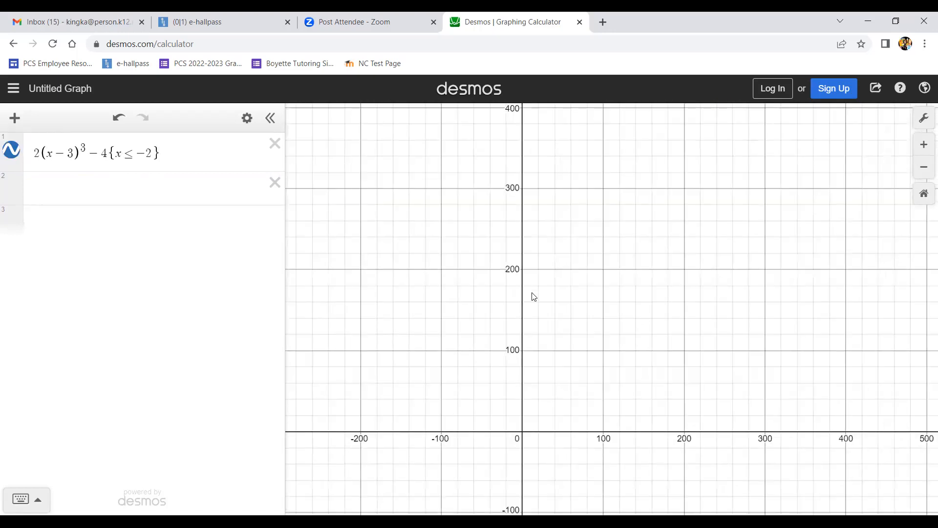
scroll(581, 148, "down", 1)
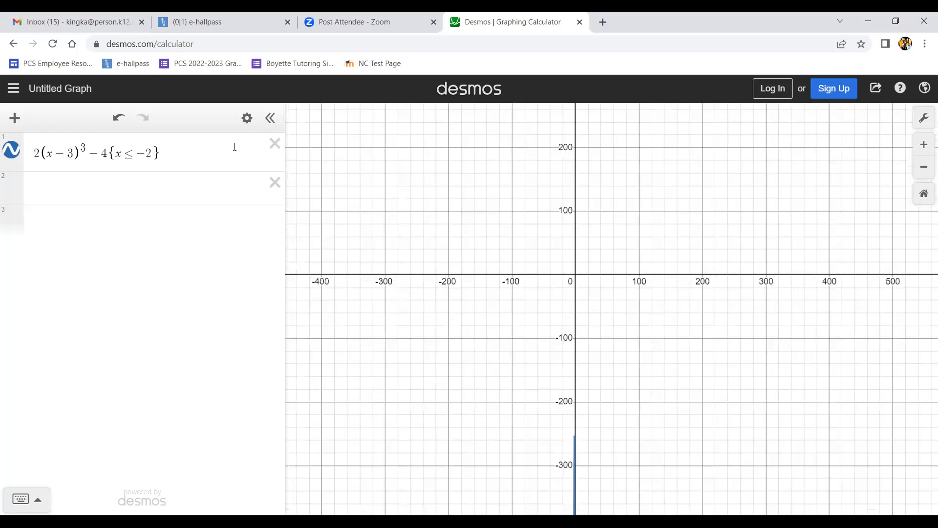
- Remove the {x ≤ −2} restriction, leaving 2(x−3)^3 − 4, and reset the graph to the default view
left_click(169, 157)
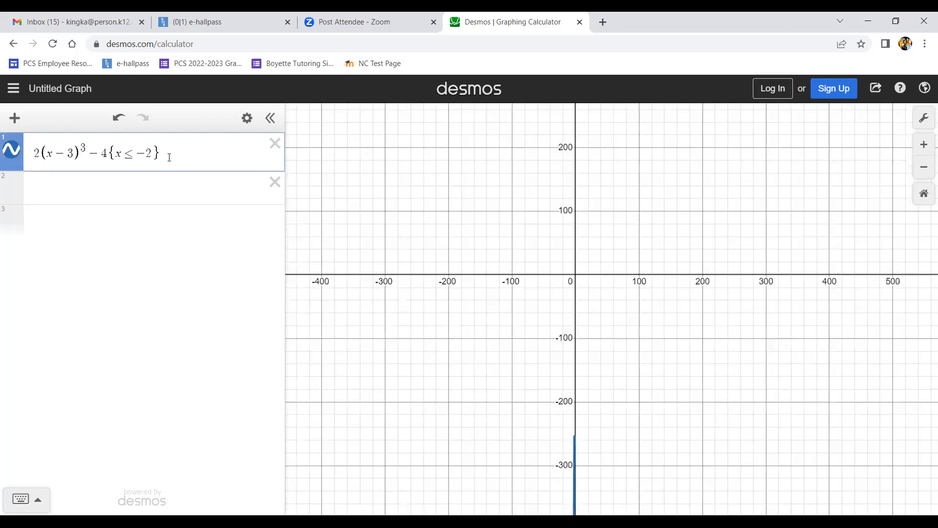
key("BackSpace")
key("BackSpace")
key("BackSpace")
key("BackSpace")
key("BackSpace")
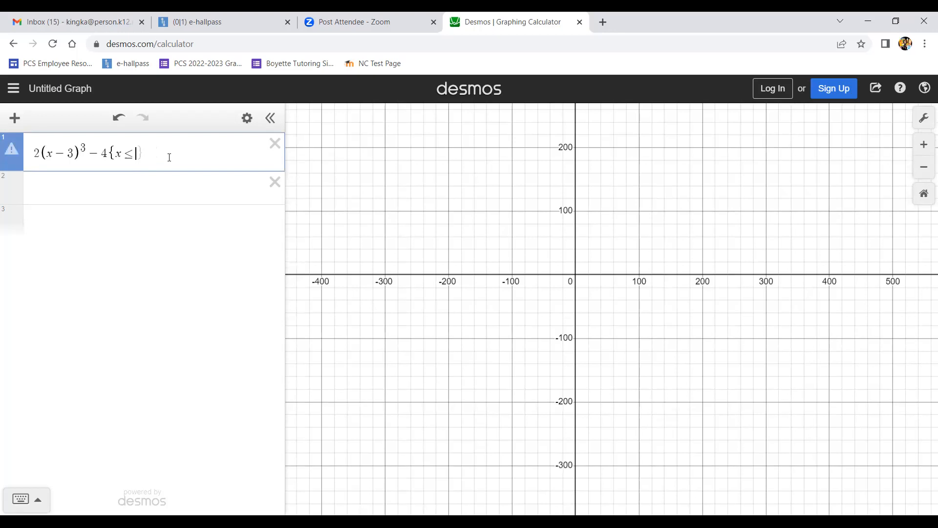
key("BackSpace")
key("BackSpace")
type("4")
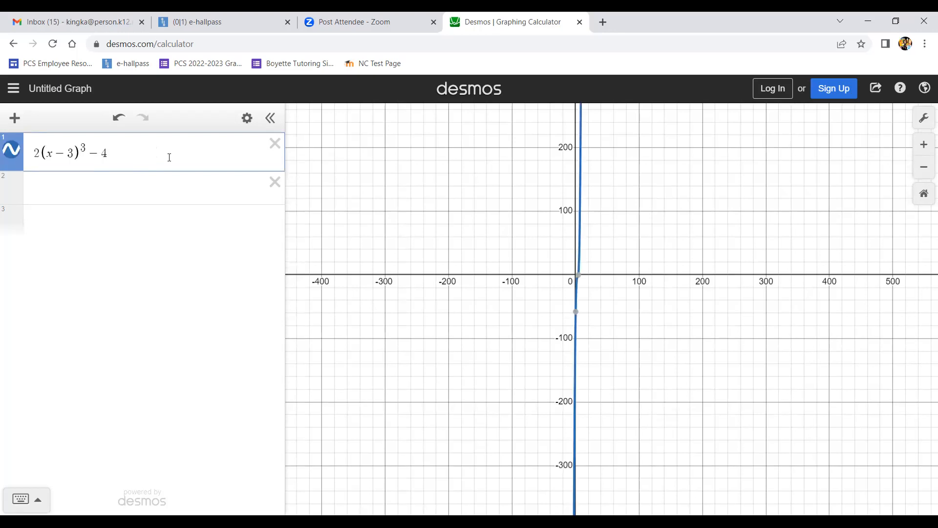
left_click(924, 195)
left_click(924, 195)
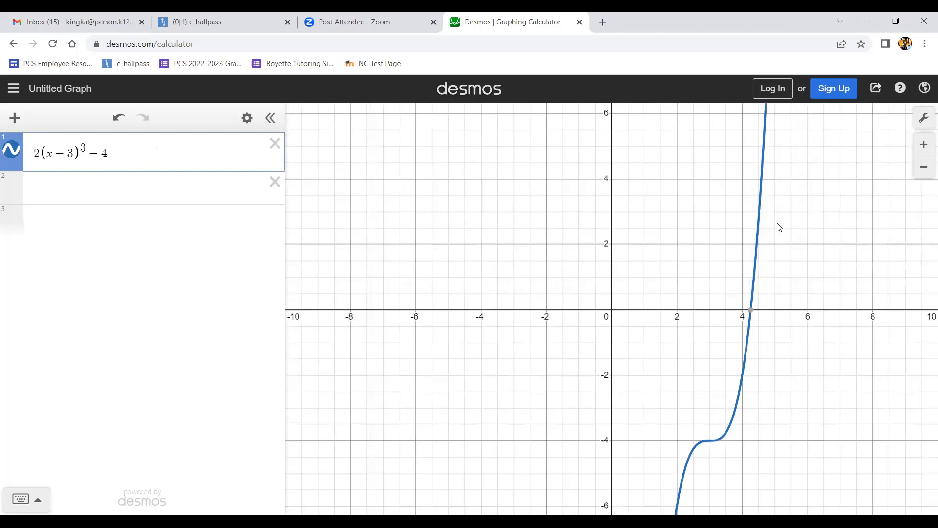
- Delete the expression line and re-enter 2(x−3)^3 − 4{x ≤ −2} in a new line
left_click(275, 143)
left_click(190, 147)
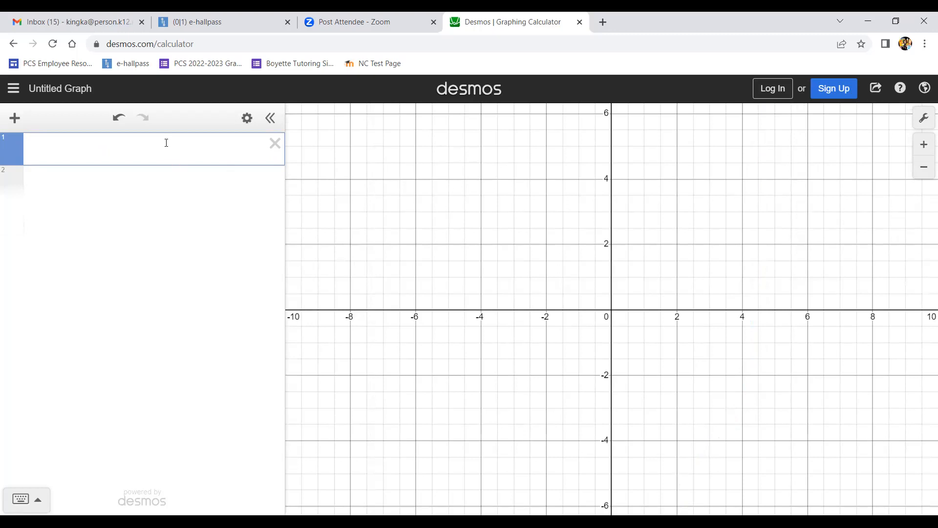
type("2(x-3")
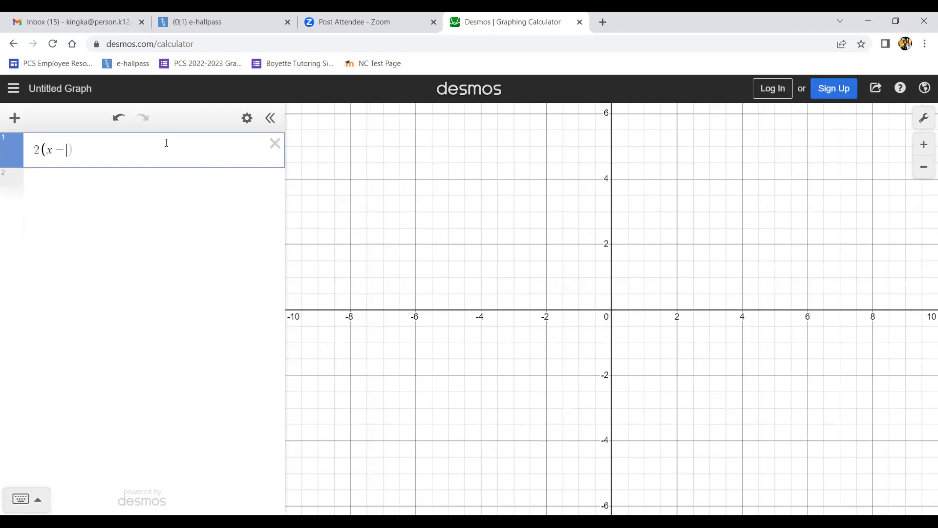
type(")^3")
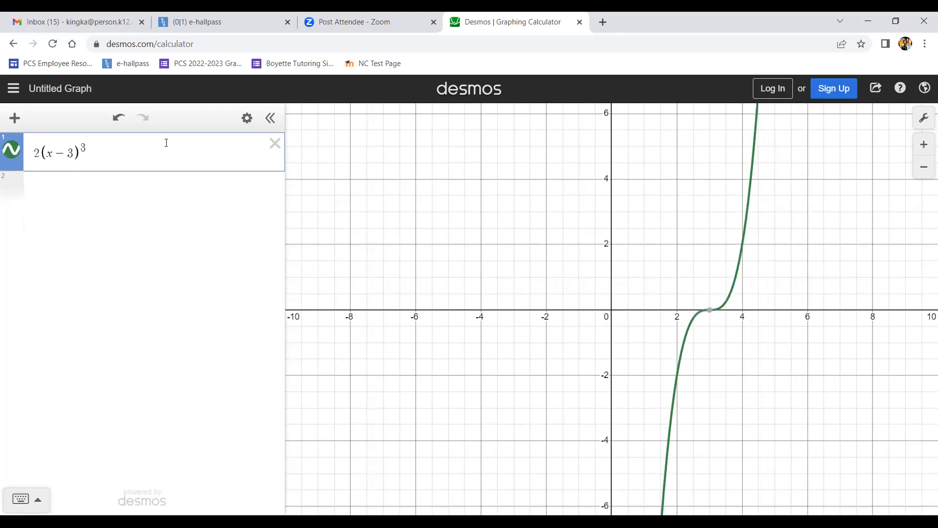
key("Right")
type("-4{")
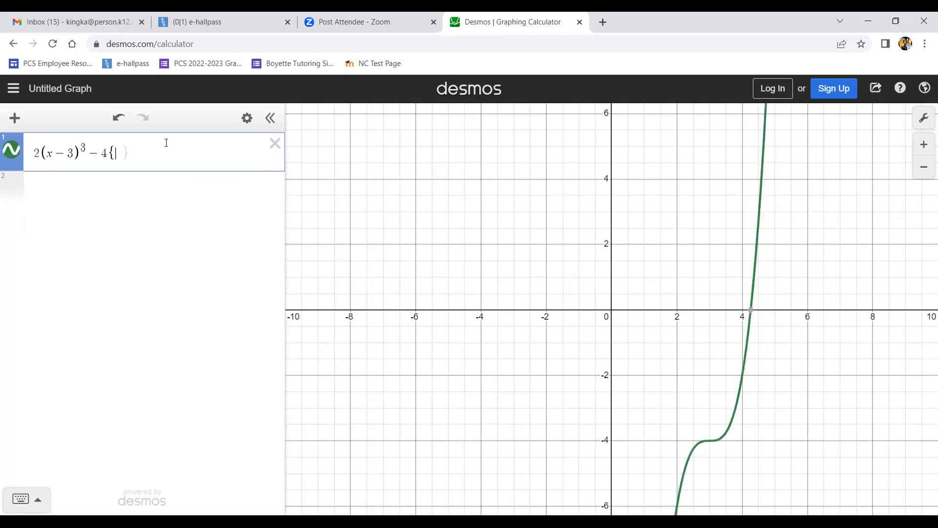
type("x<=-2")
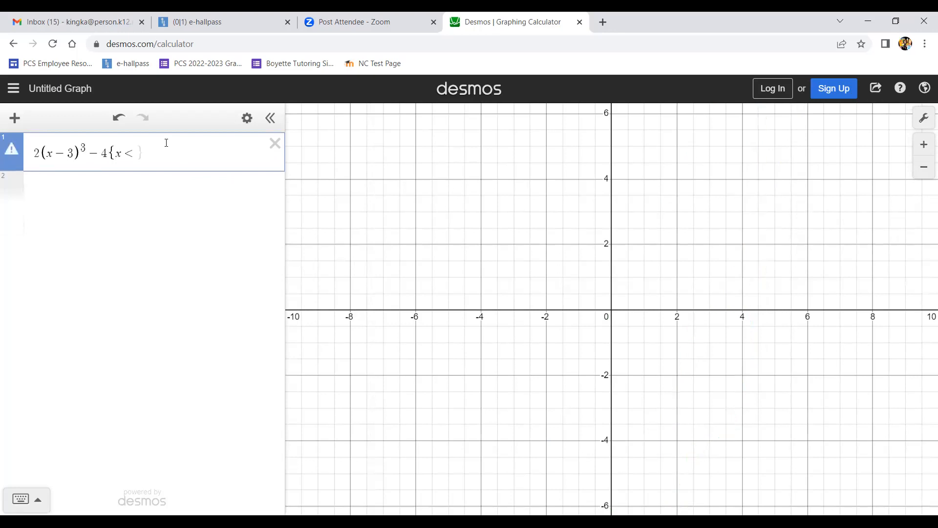
- Change the minus inside the parentheses to plus so the function reads 2(x+3)^3 − 4{x ≤ −2}
left_click(417, 268)
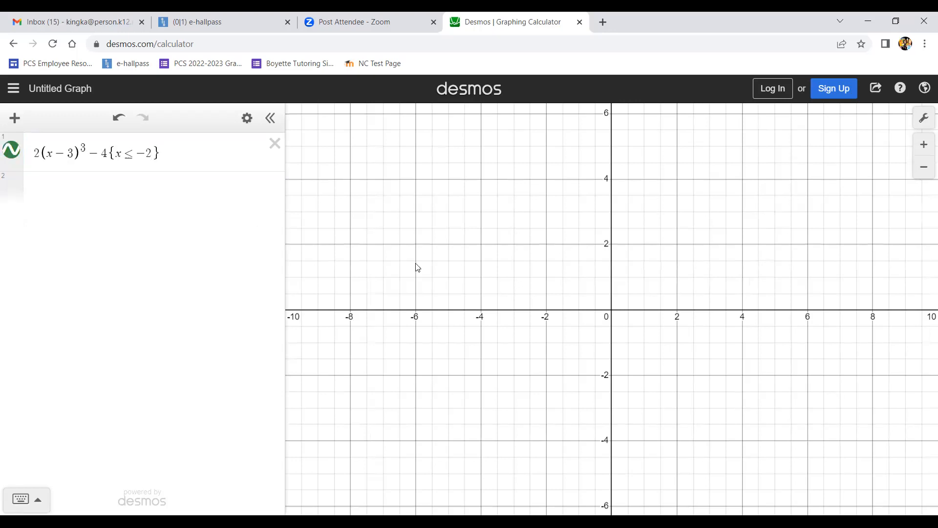
scroll(418, 267, "down", 2)
scroll(418, 268, "down", 3)
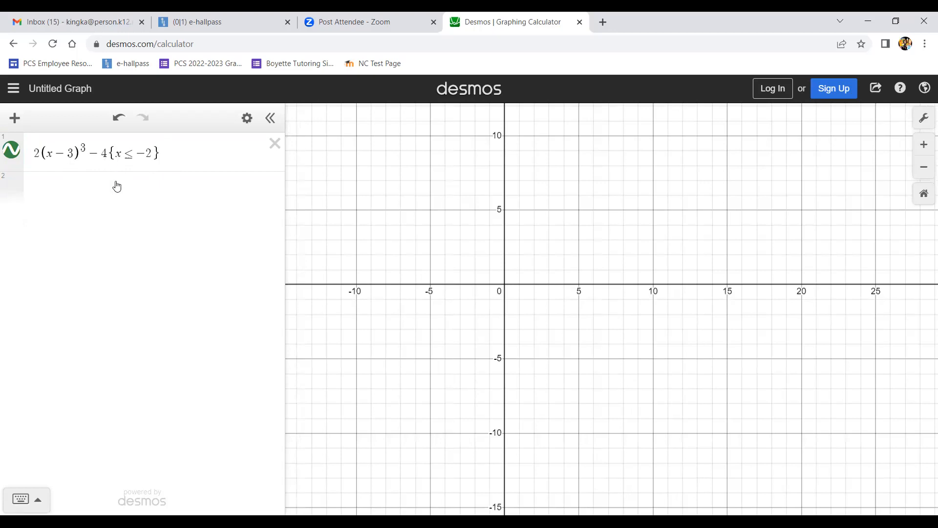
left_click(151, 153)
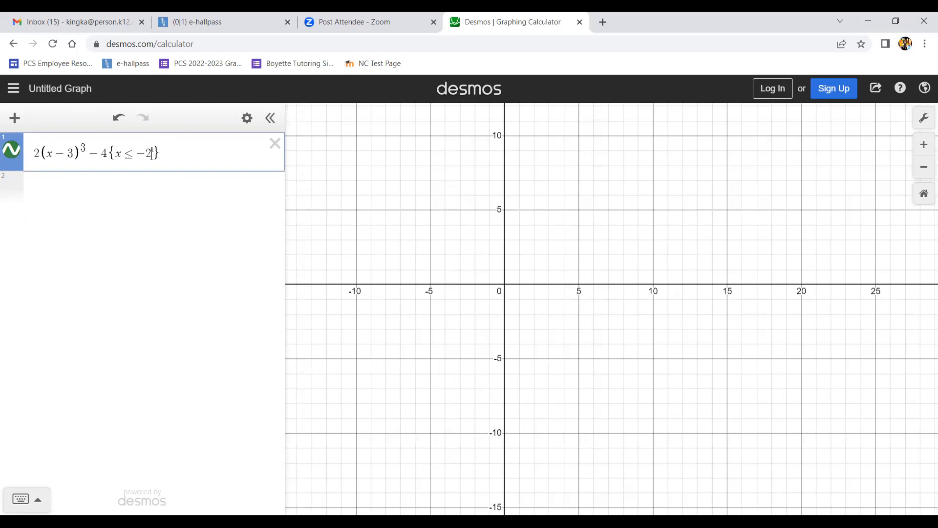
left_click(68, 155)
key("BackSpace")
type("+")
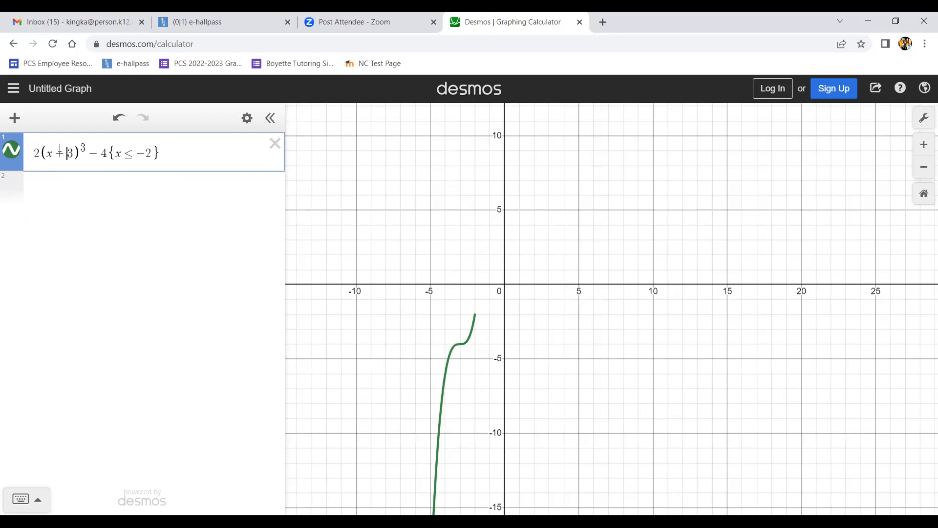
- Clear the first expression line and retype it as 2(x+3)^3 − 4{x ≤ −2}
double_click(59, 154)
left_click_drag(432, 226, 502, 209)
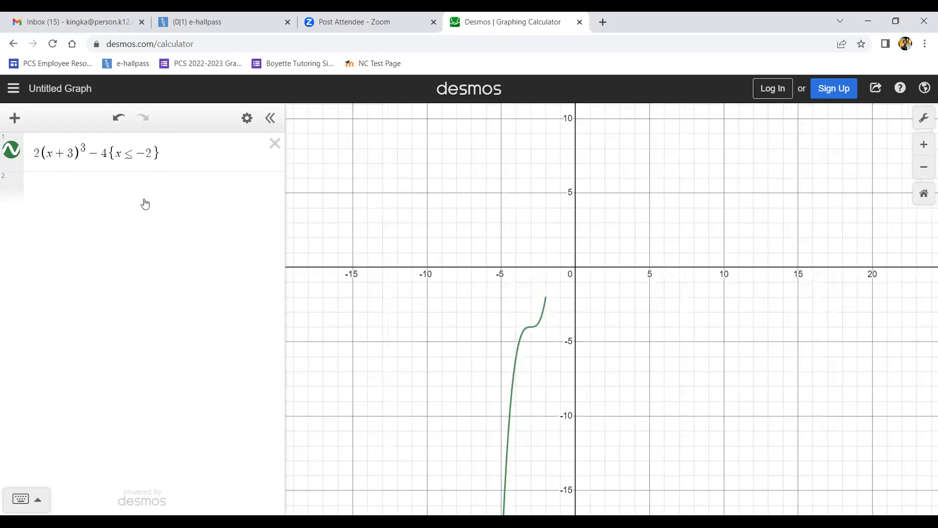
double_click(62, 153)
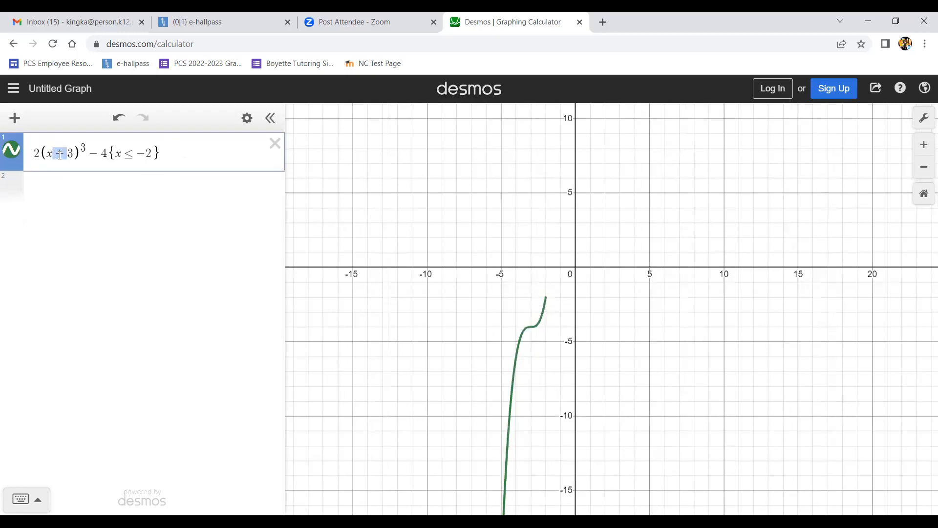
left_click(171, 156)
double_click(58, 152)
left_click_drag(176, 152, 37, 161)
type("2")
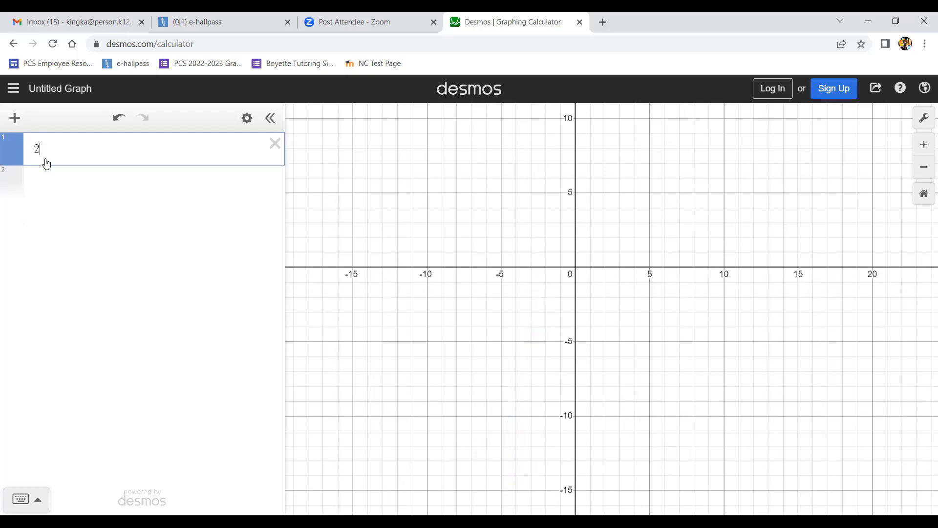
type("(x+3")
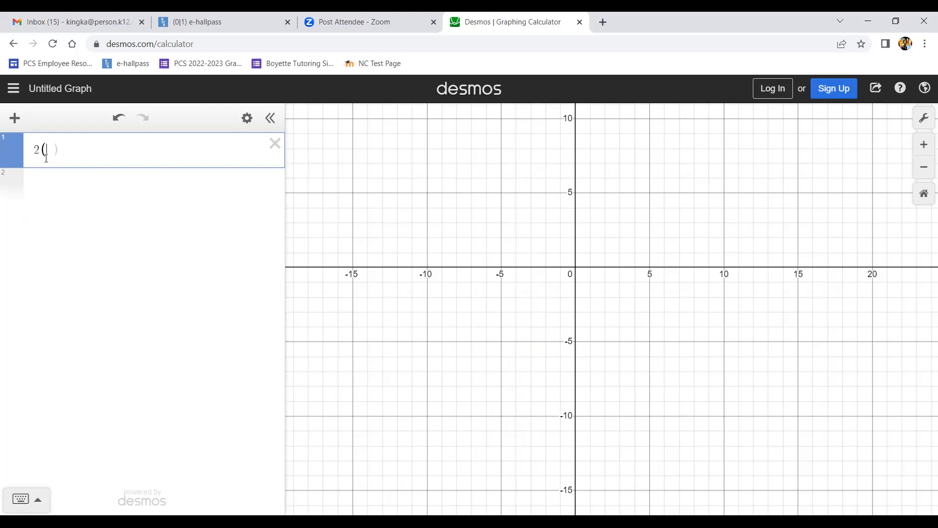
type(")^3")
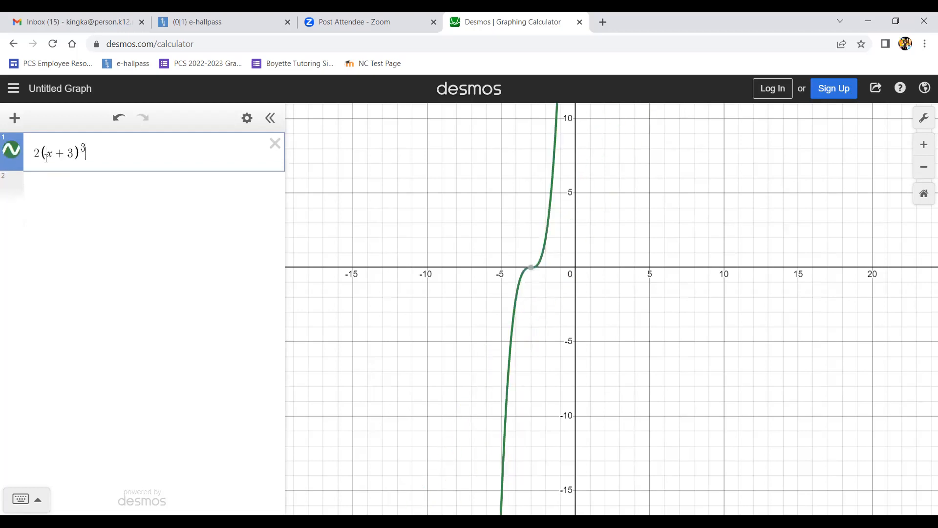
key("Right")
type("-4")
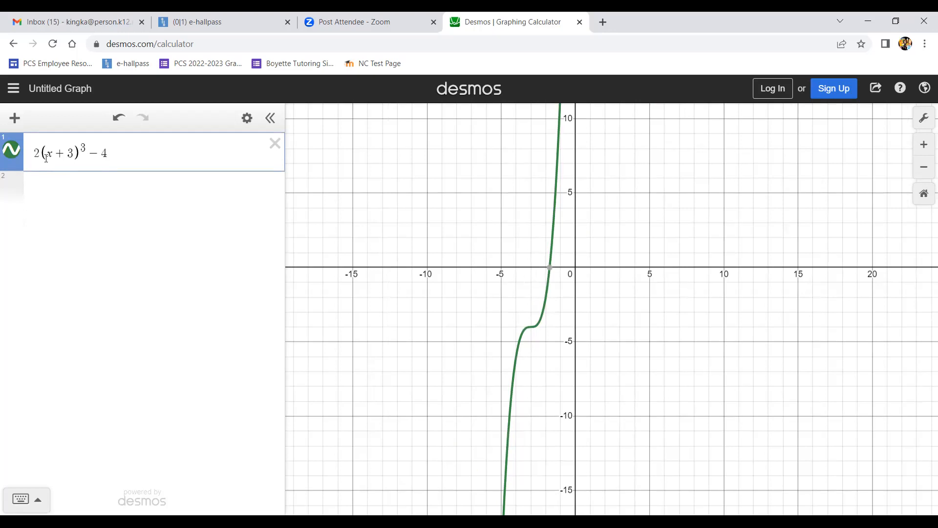
type("{")
type("x<")
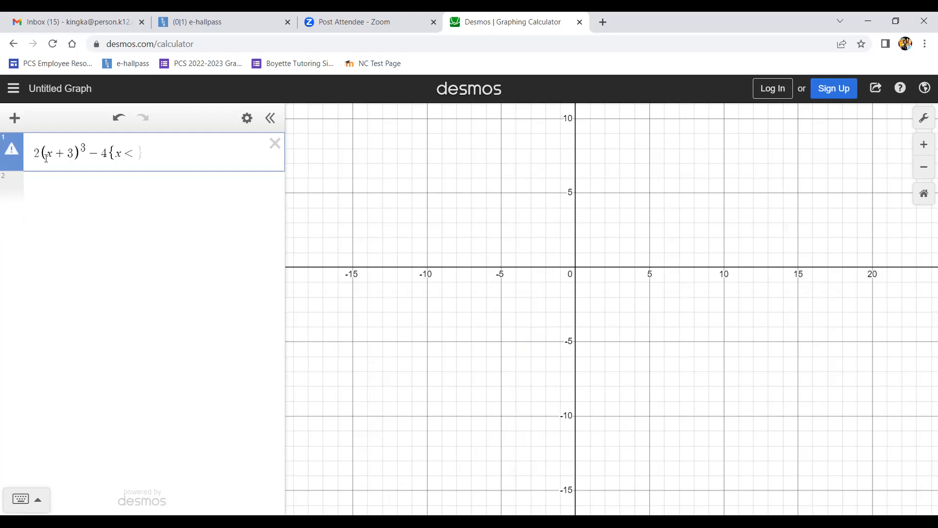
type("-2")
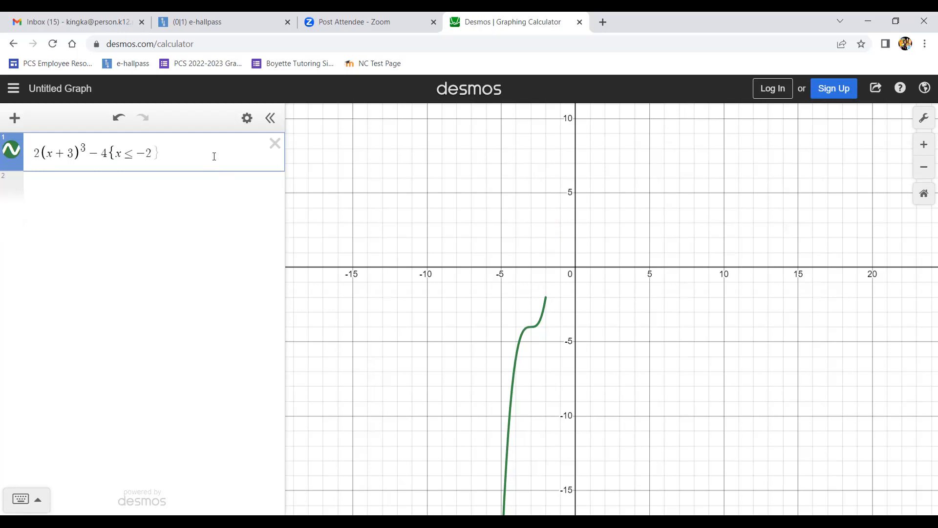
- Create a table of values from the cubic expression
left_click(247, 119)
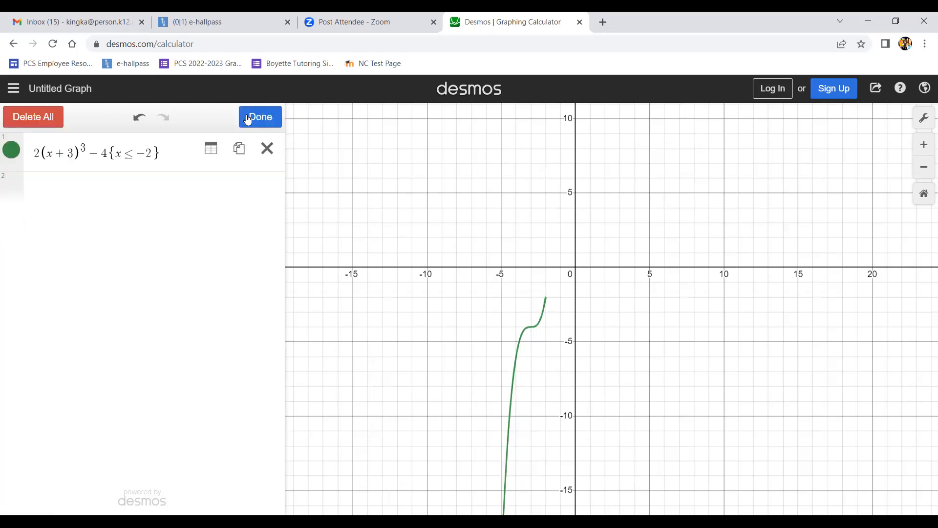
left_click(210, 152)
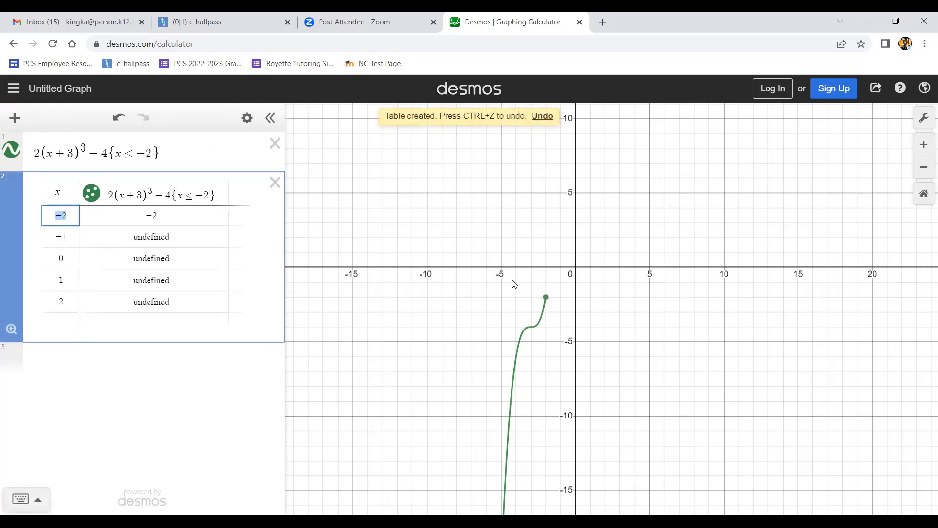
left_click(546, 298)
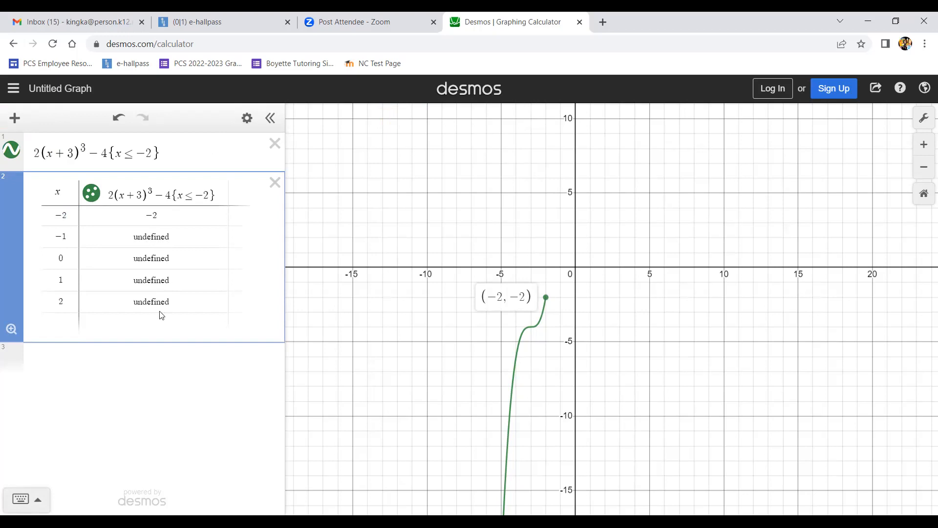
- Insert new rows above the table and enter x values −2 and −3
left_click(75, 237)
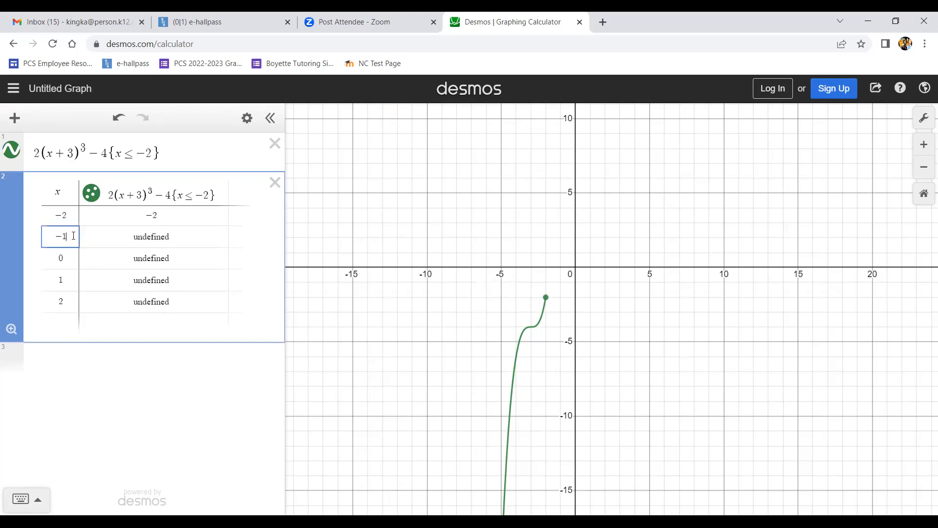
double_click(73, 221)
left_click(73, 221)
key("Return")
key("Return")
key("Return")
key("Return")
key("Return")
key("Return")
key("Return")
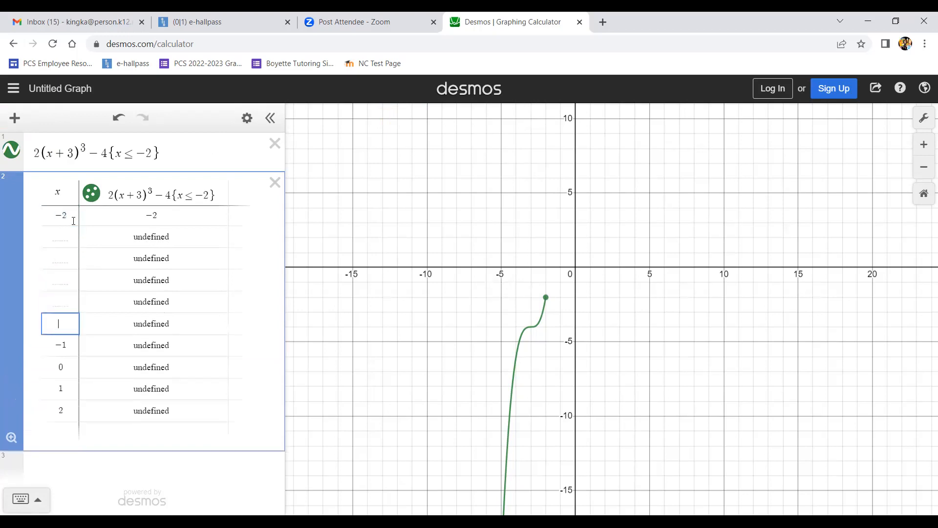
type("-2")
key("Up")
type("-3")
key("Up")
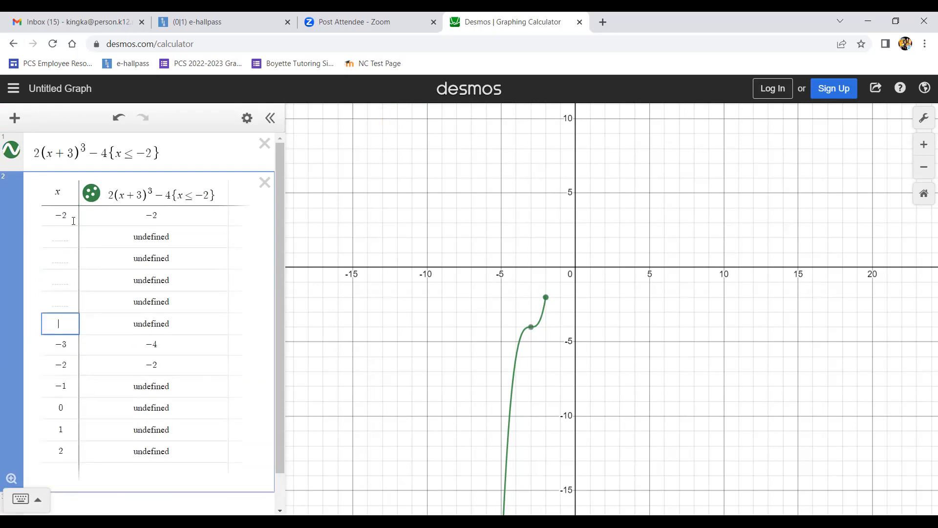
- Enter x values −4 through −9 in successive rows above in the table
type("-4")
key("Up")
type("-5")
key("Up")
type("-6")
key("Up")
type("-7")
key("Up")
type("-8")
key("Up")
type("-9")
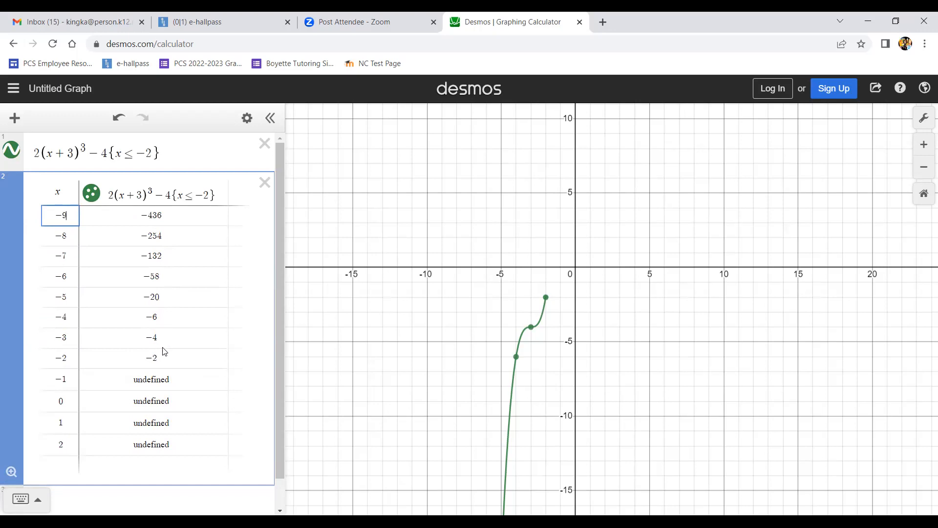
- Inspect the coordinates of the plotted points on the cubic curve
left_click(516, 356)
left_click(531, 327)
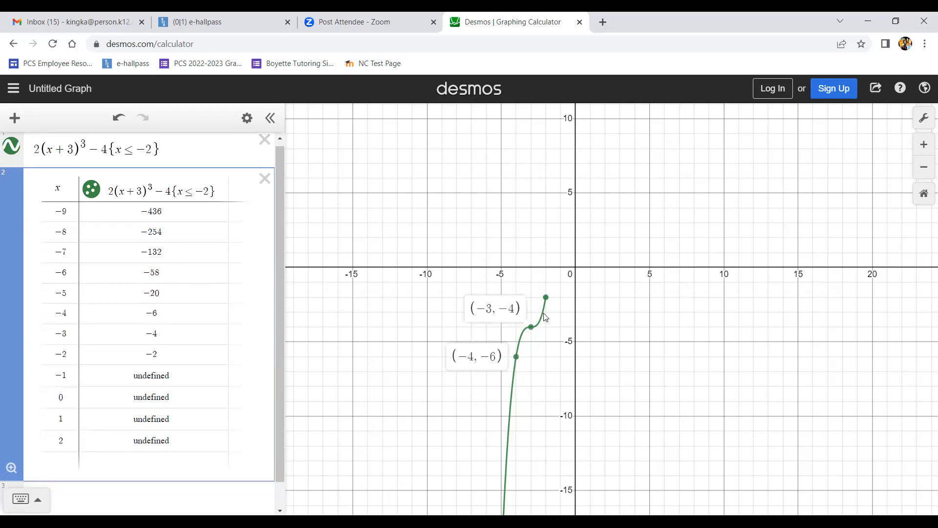
left_click(546, 297)
left_click(548, 299)
left_click(532, 328)
left_click(517, 357)
left_click(546, 297)
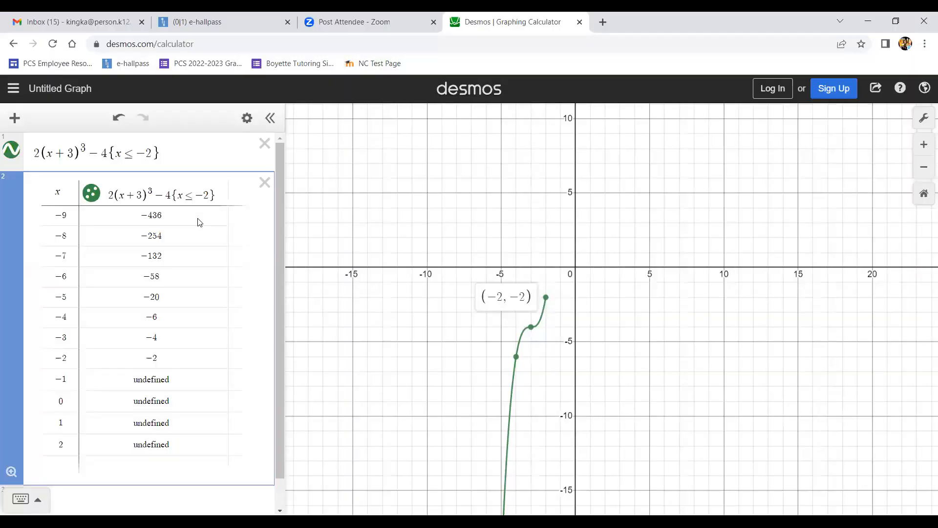
- Delete and re-enter the {x ≤ −2} restriction on the cubic expression
left_click_drag(147, 152, 121, 154)
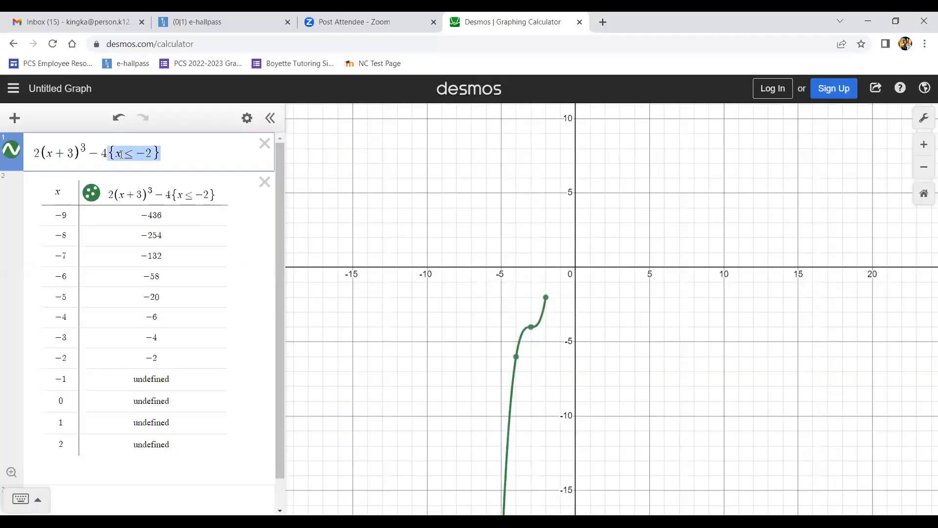
key("BackSpace")
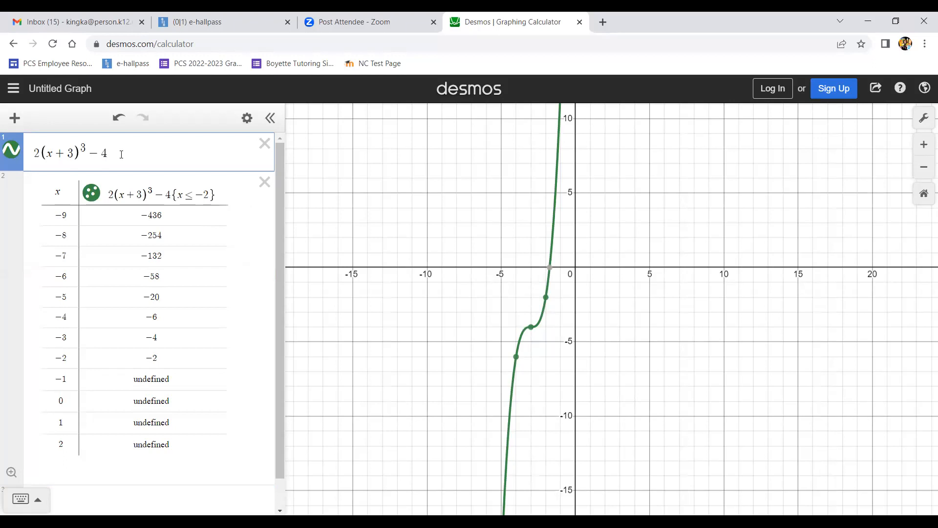
type("{")
type("x<=-2")
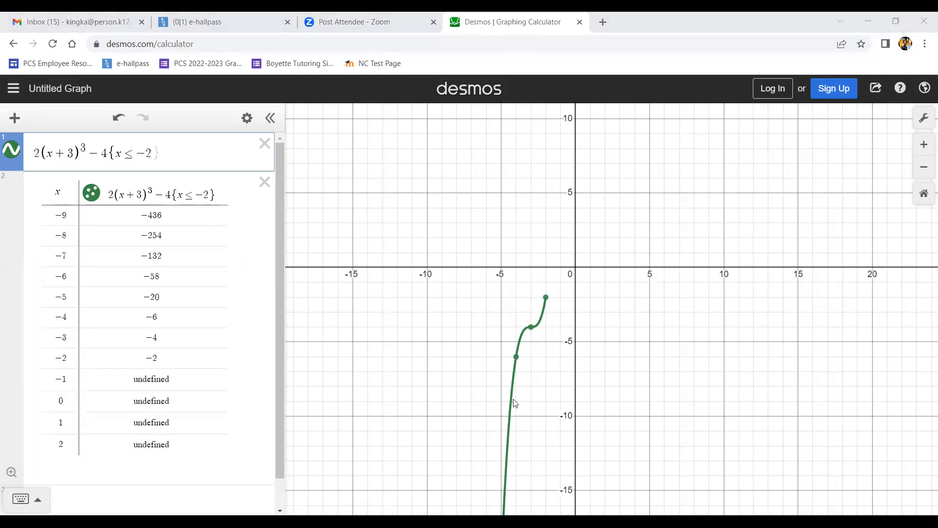
left_click(715, 387)
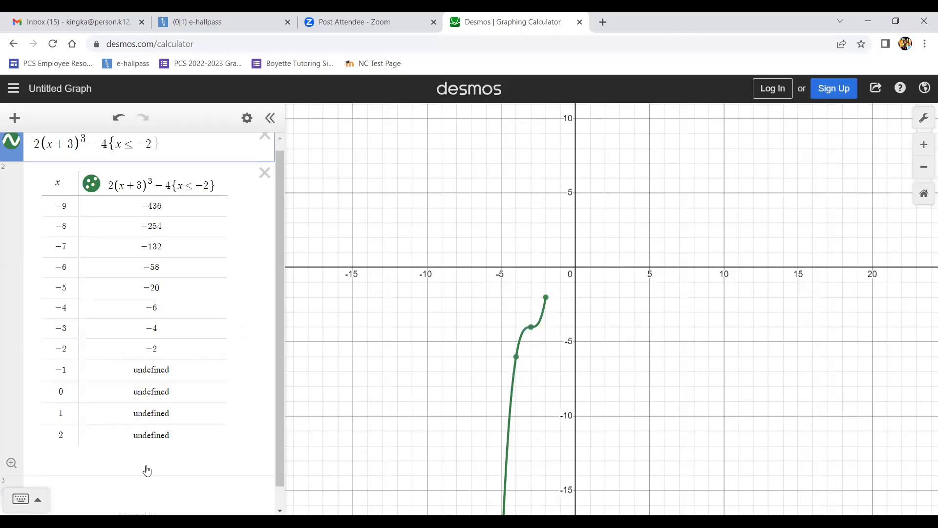
- Add a new expression x − 3{x > −2} below the table, checking the worksheet for the second piece
left_click(146, 470)
type("x-3")
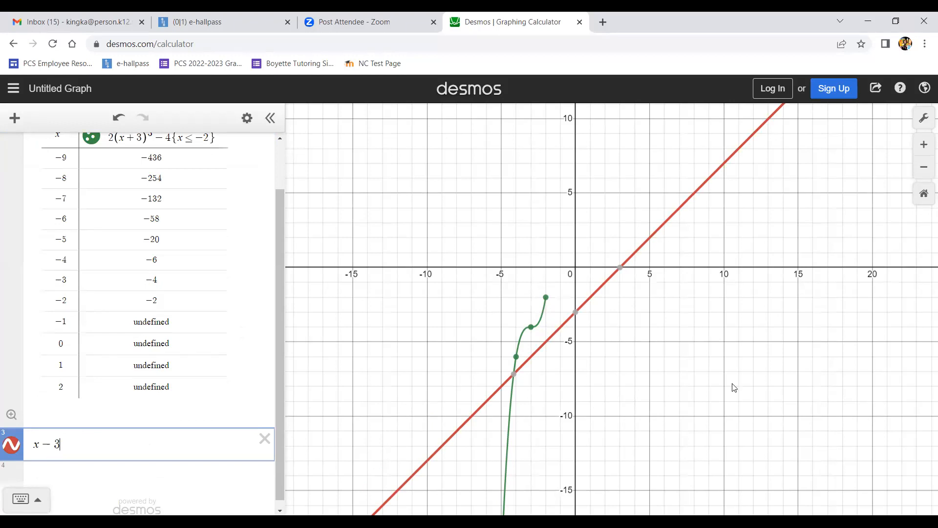
key("alt+Tab")
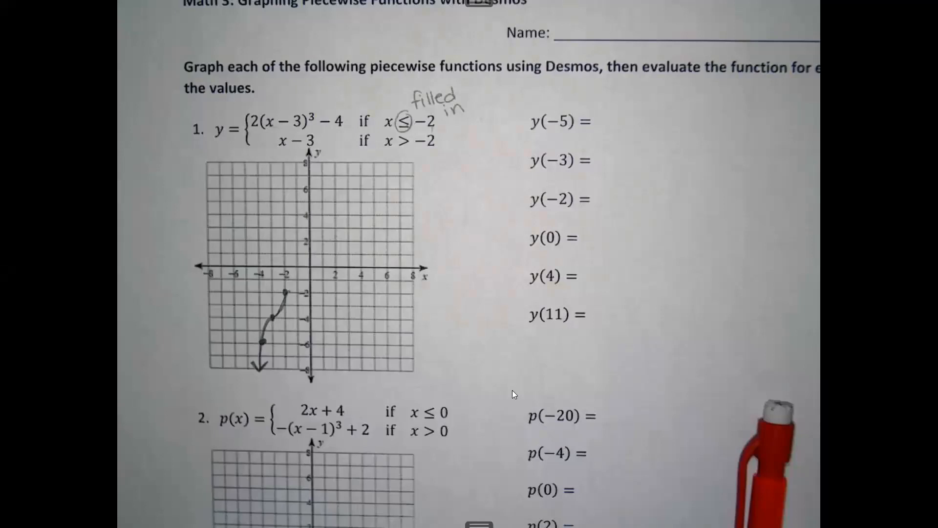
key("alt+Tab")
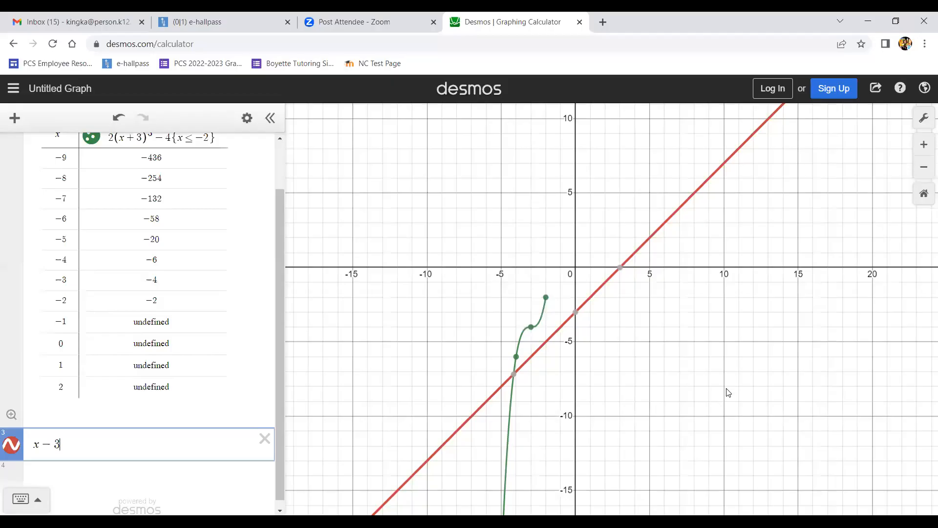
type("{x>-2")
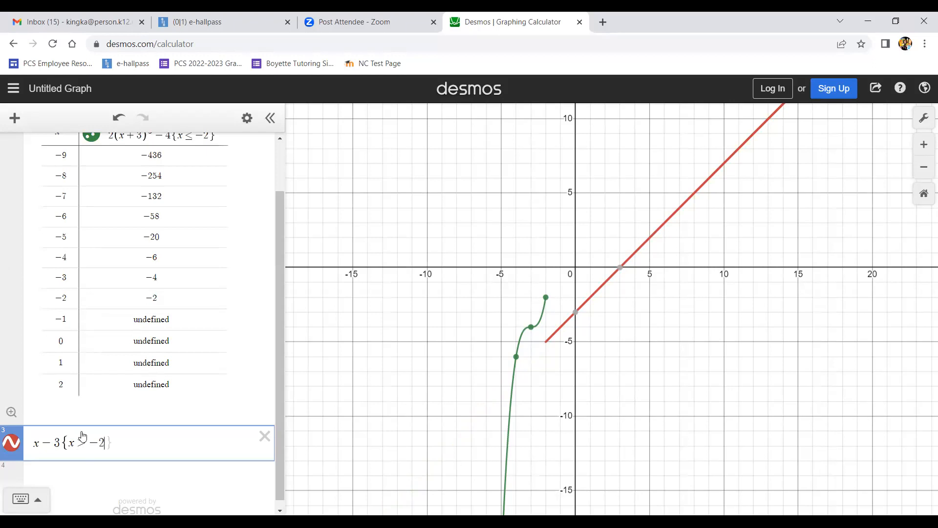
- Zoom and pan the graph to examine both pieces of the function
scroll(109, 436, "up", 1)
scroll(110, 436, "down", 1)
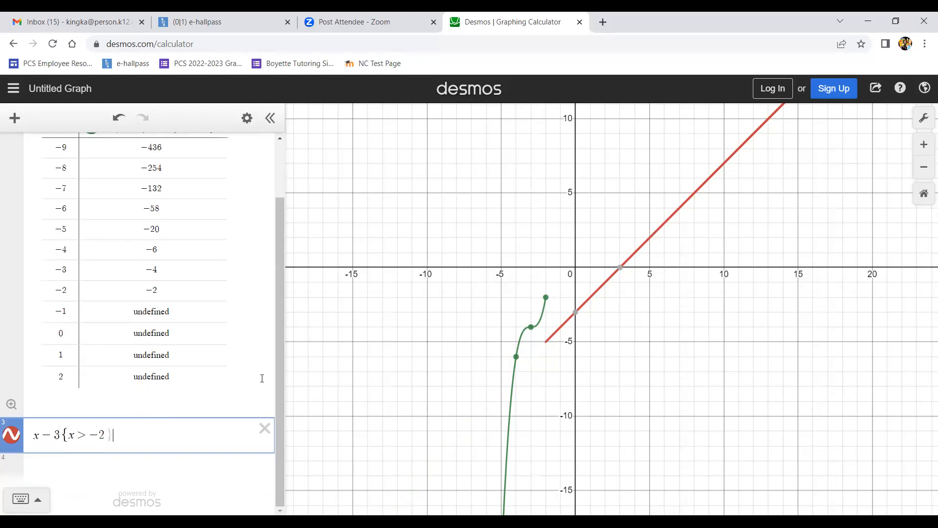
left_click_drag(661, 311, 558, 379)
left_click_drag(512, 406, 627, 339)
scroll(628, 343, "down", 2)
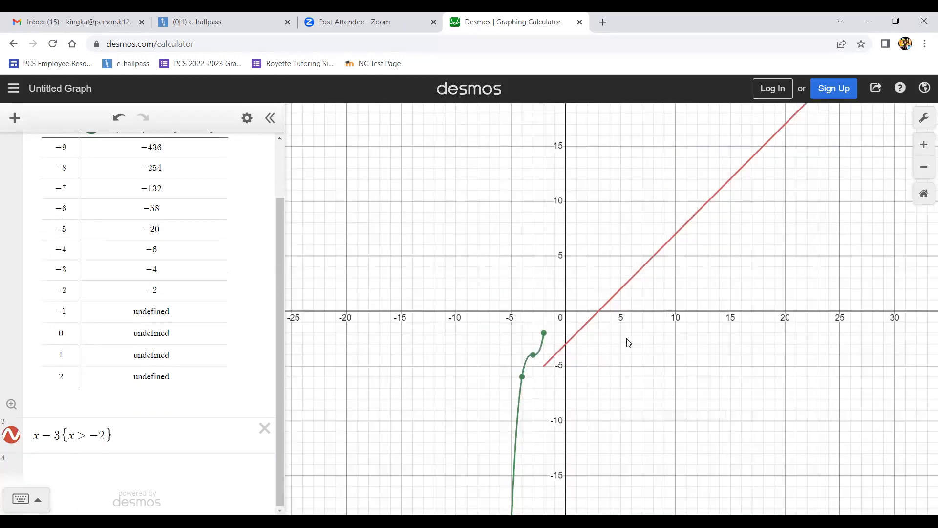
scroll(628, 343, "down", 8)
scroll(628, 342, "down", 5)
scroll(629, 342, "up", 10)
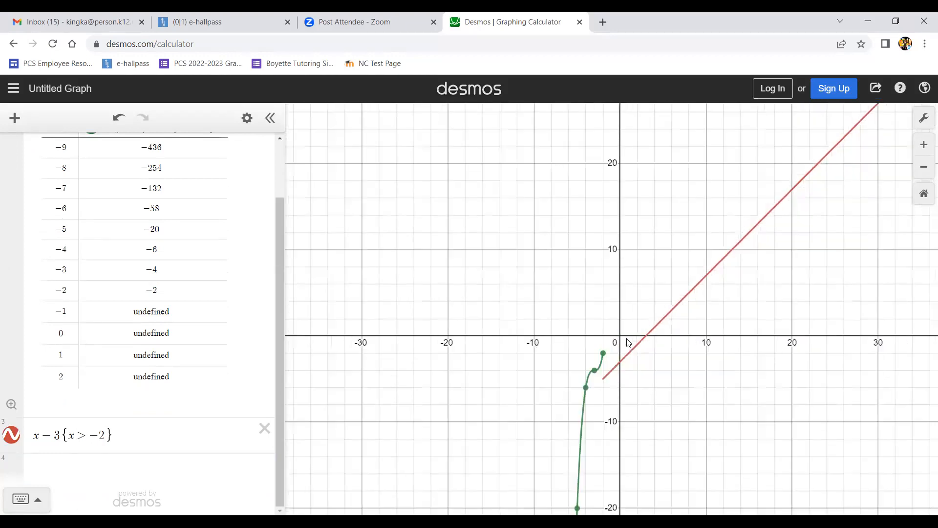
scroll(628, 342, "up", 6)
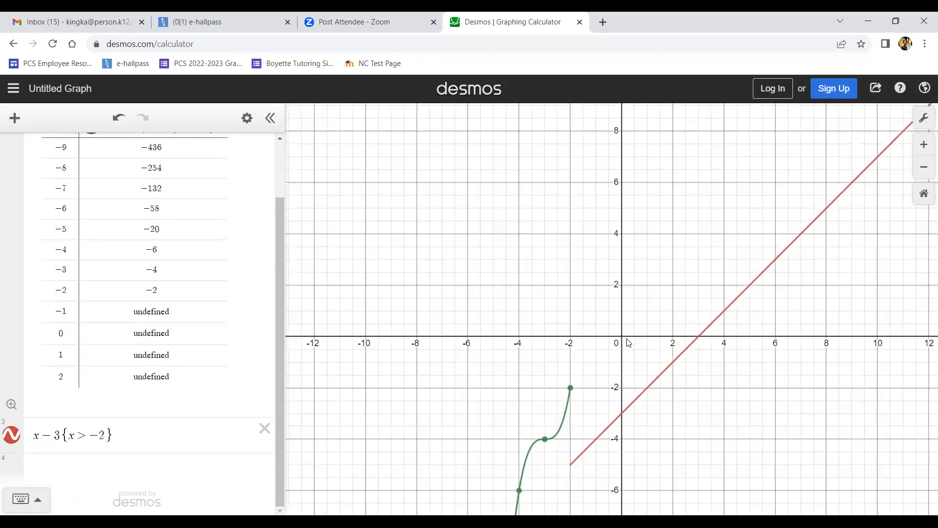
scroll(628, 343, "down", 1)
scroll(659, 346, "down", 3)
left_click_drag(682, 205, 700, 260)
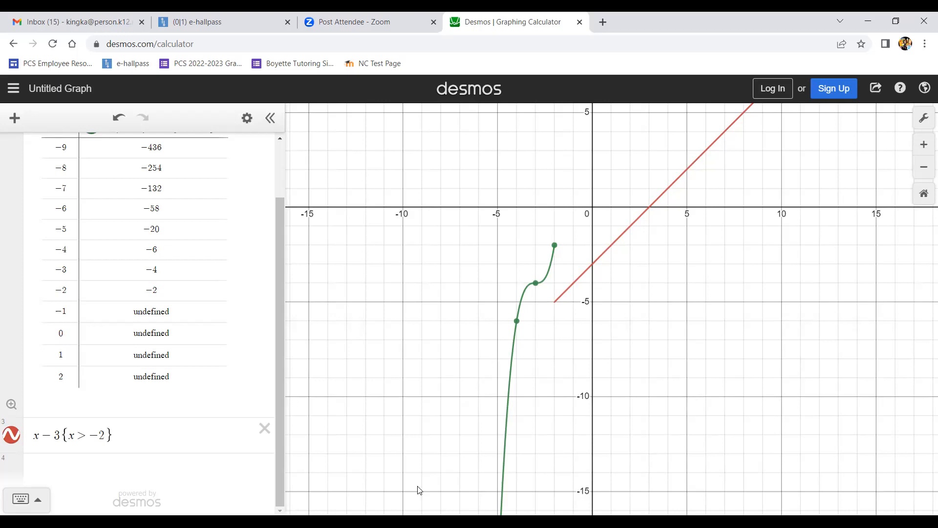
- Delete and re-enter the minus sign of −2 in the linear piece's restriction
left_click(100, 433)
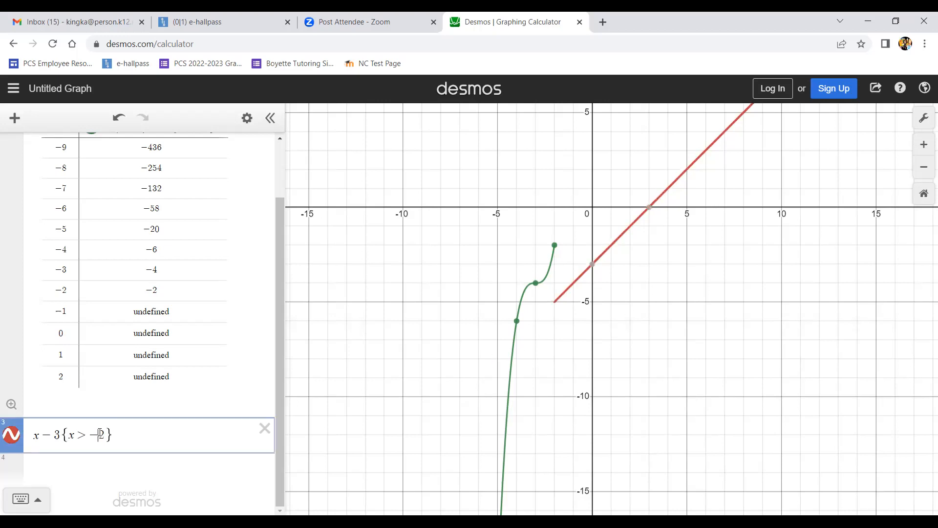
key("BackSpace")
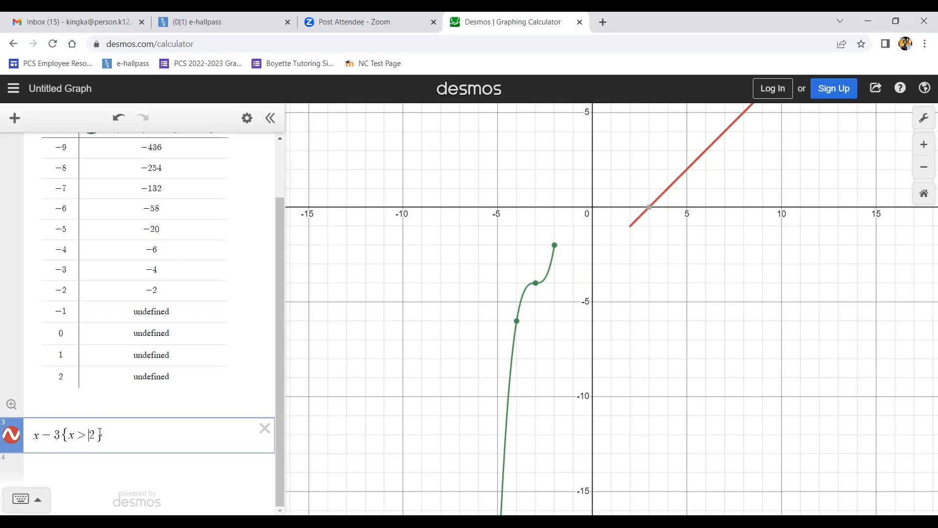
type("-")
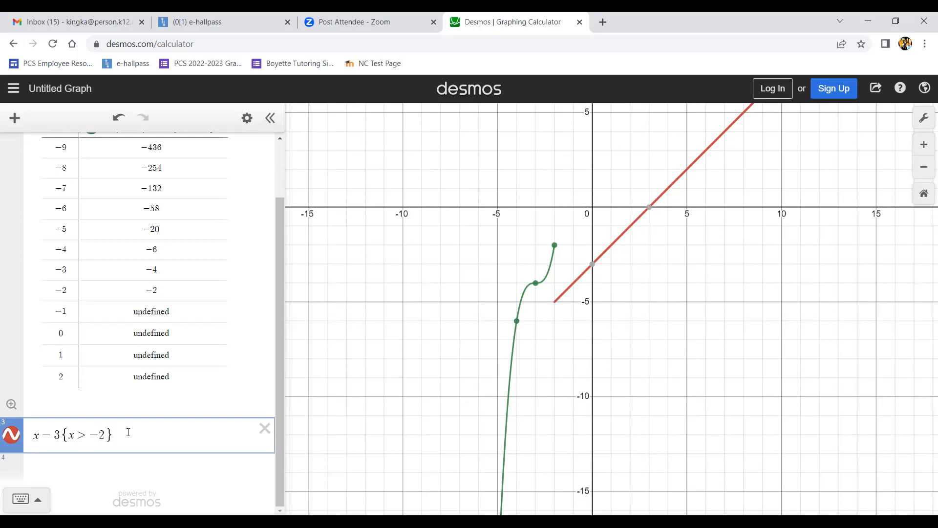
- Create a table of values from the linear expression x − 3{x > −2}
left_click(248, 118)
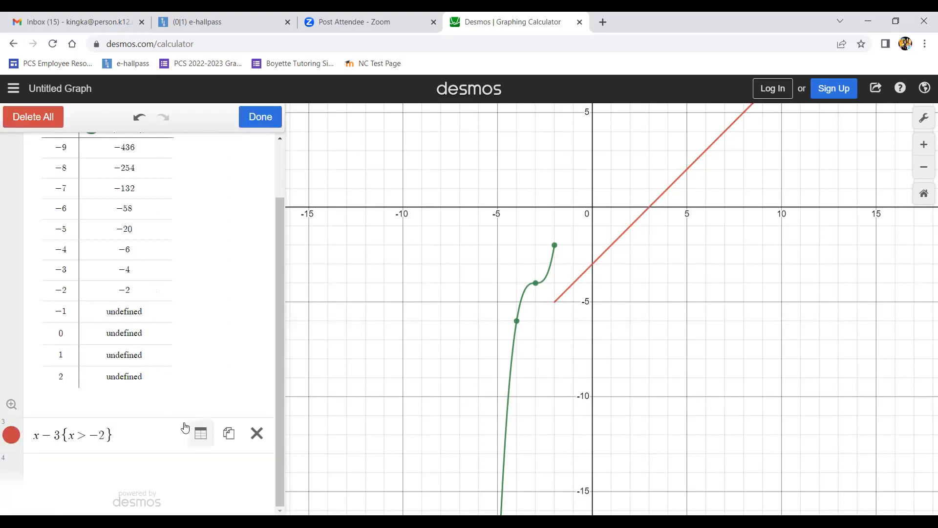
left_click(185, 428)
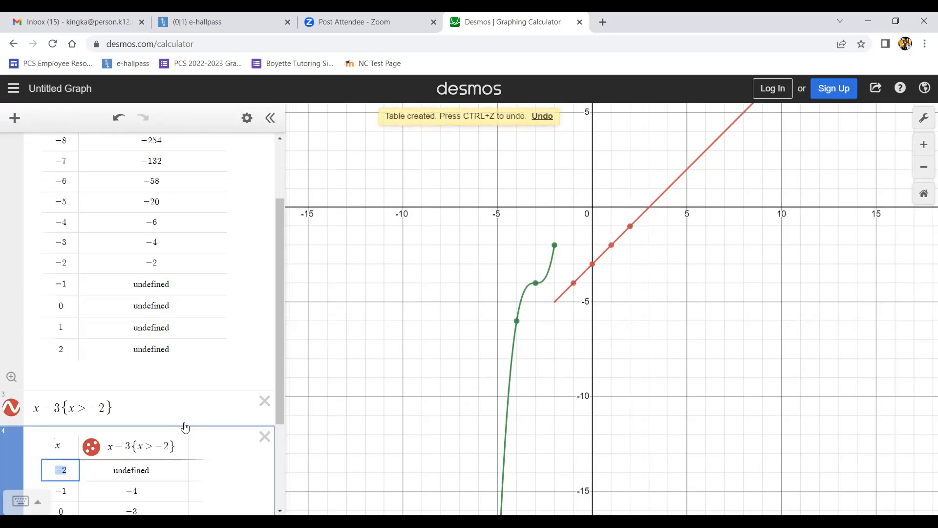
- Insert x values −4, −3 and −2 at the top of the linear piece's table of values
scroll(189, 465, "down", 3)
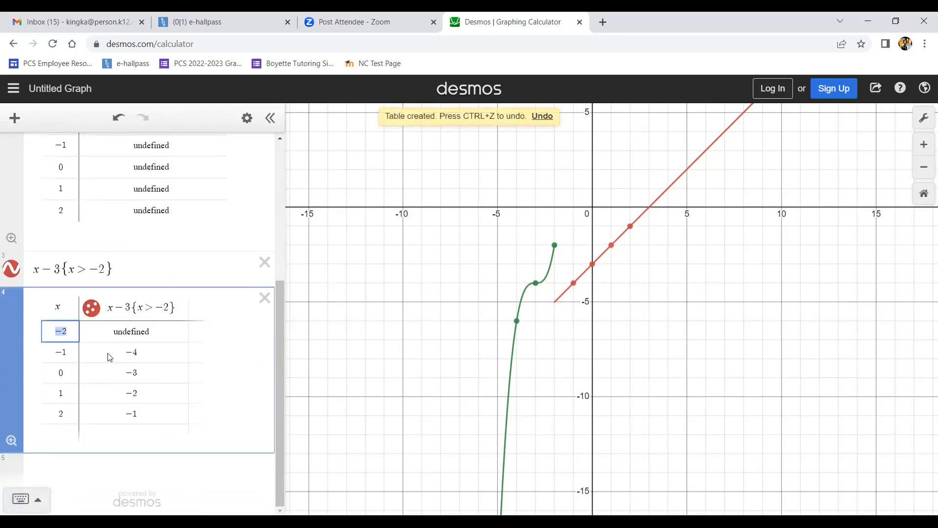
left_click(71, 329)
key("Return")
key("Return")
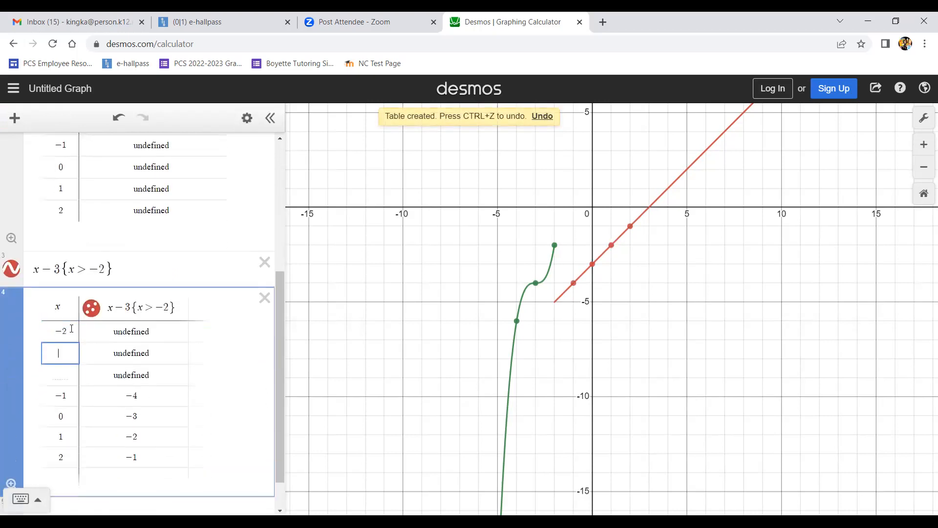
key("Up")
type("-4")
key("Down")
type("-3")
key("Down")
type("-2")
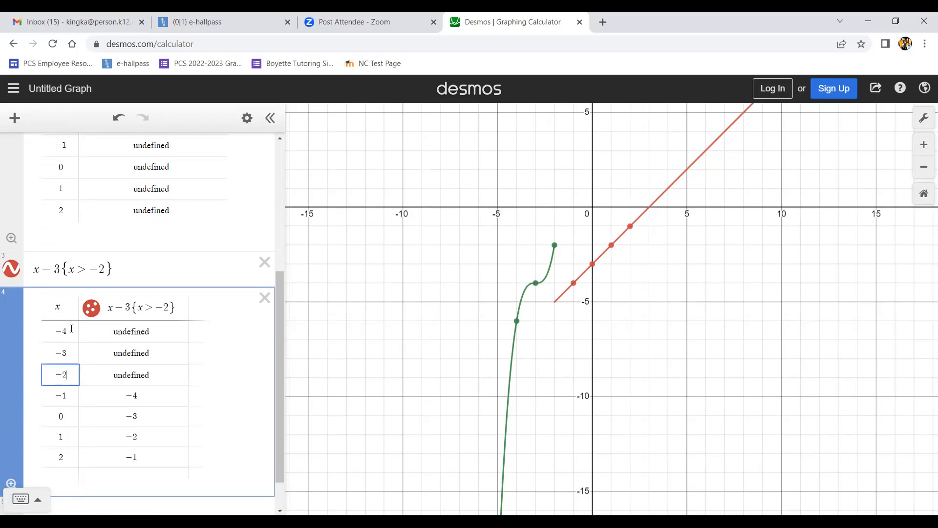
key("Down")
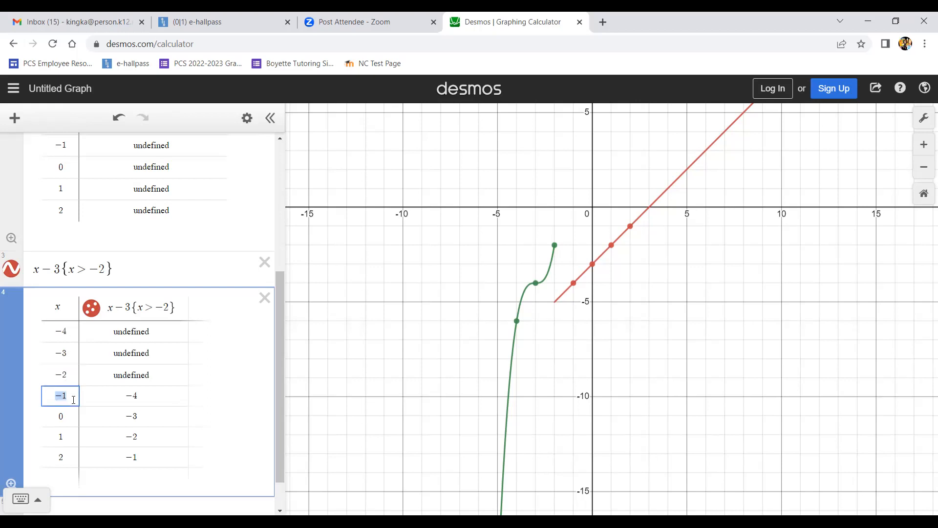
- Examine the coordinates of the linear piece's plotted points, including its open endpoint at x = −2
scroll(78, 396, "down", 2)
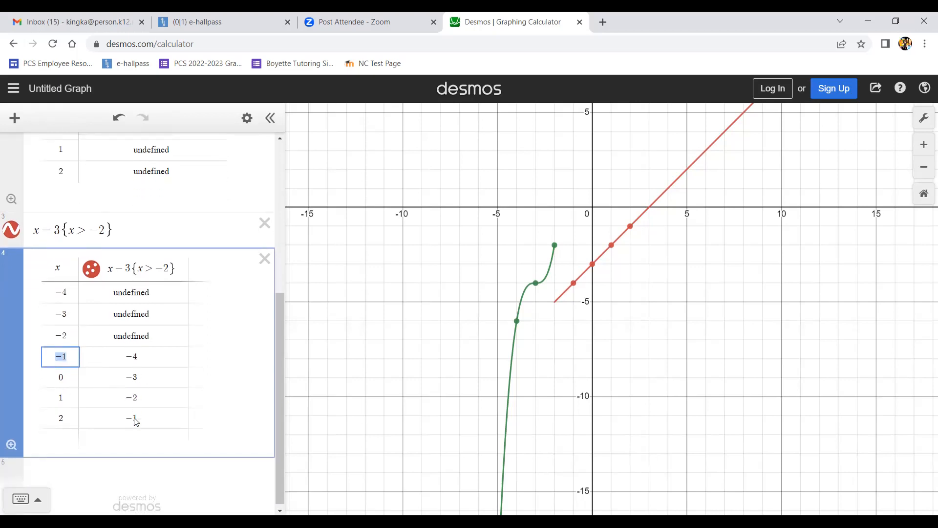
left_click(575, 285)
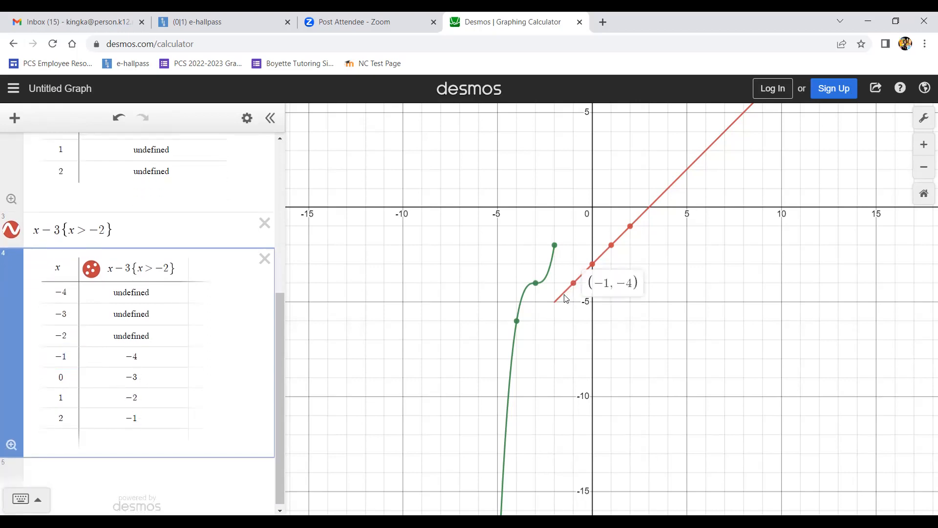
left_click(556, 304)
left_click(555, 304)
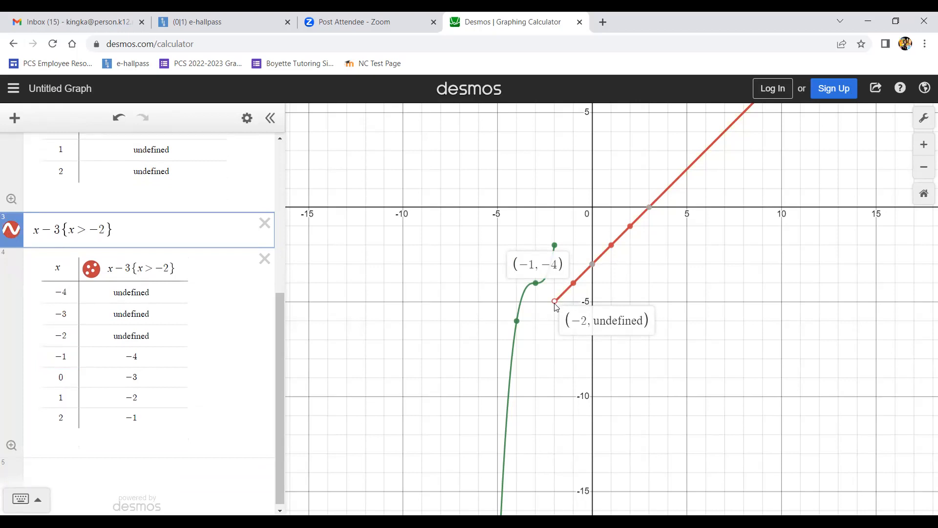
left_click(574, 284)
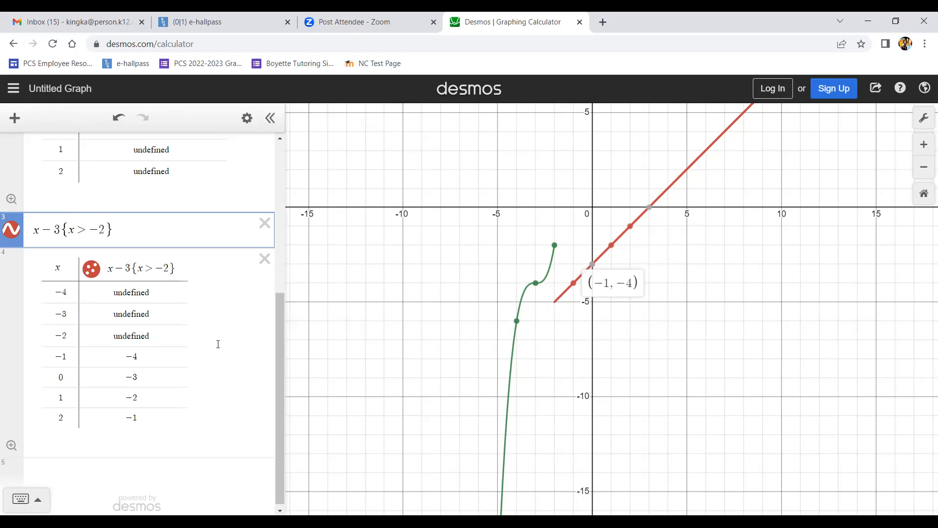
left_click(86, 380)
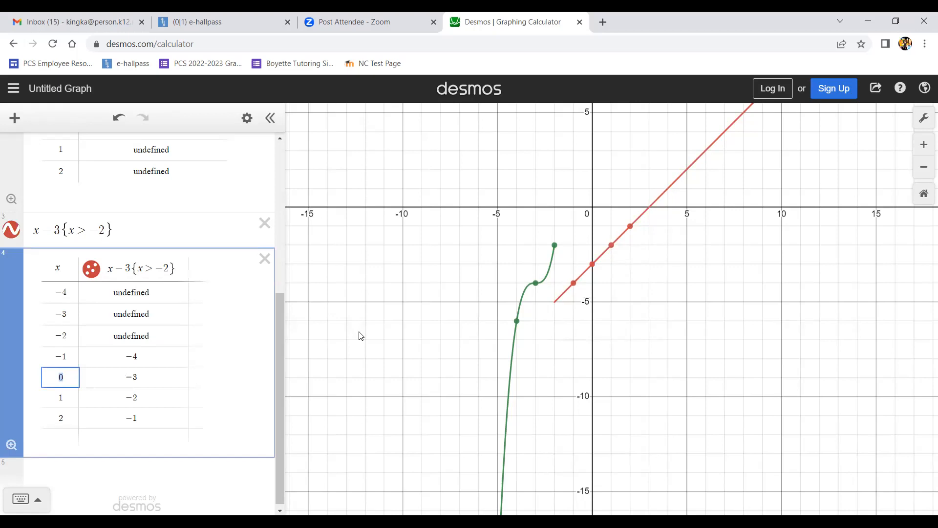
left_click(574, 283)
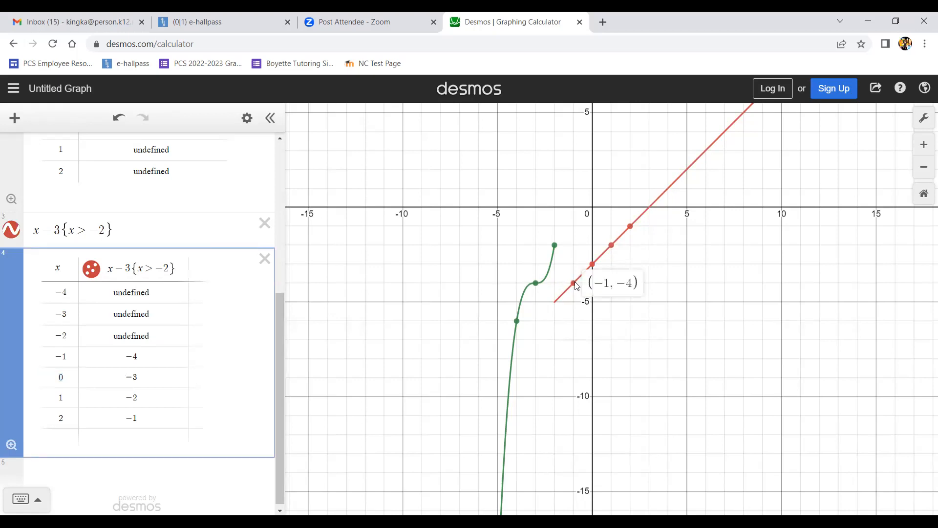
left_click(592, 264)
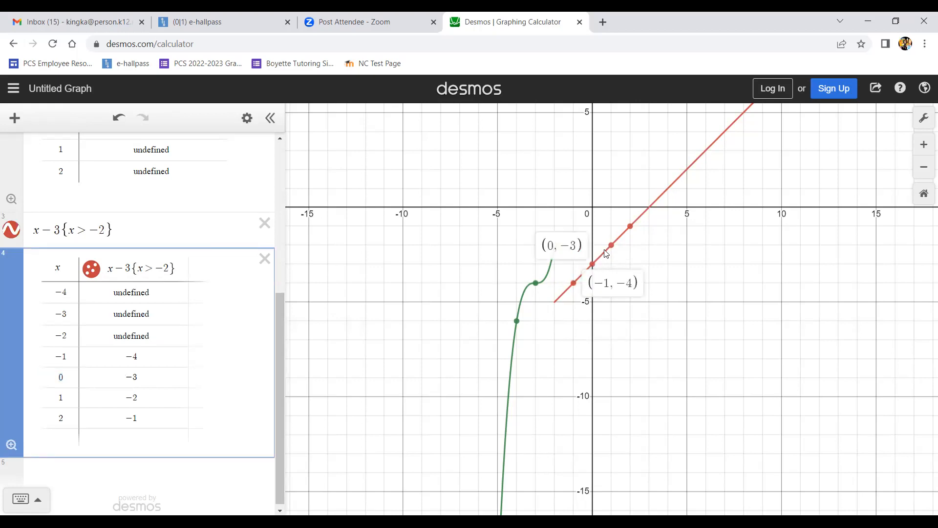
left_click(612, 245)
left_click(631, 227)
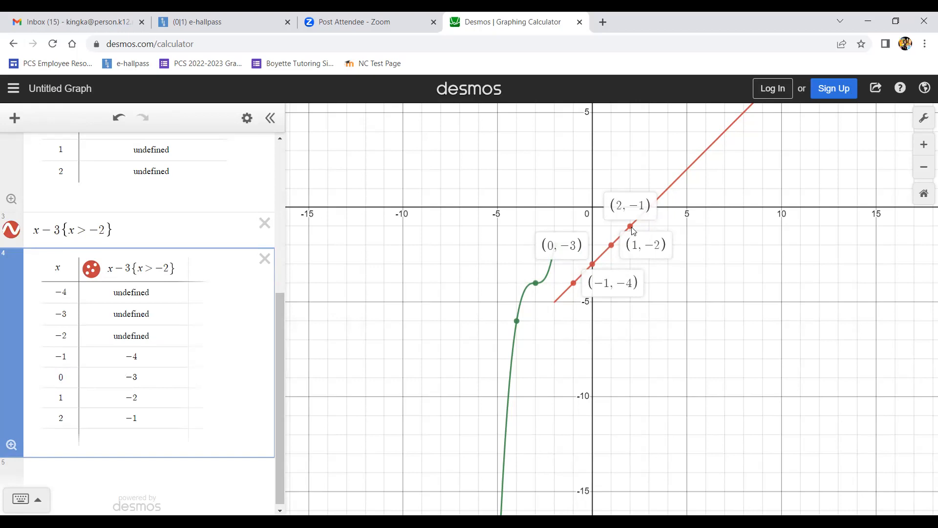
left_click(557, 302)
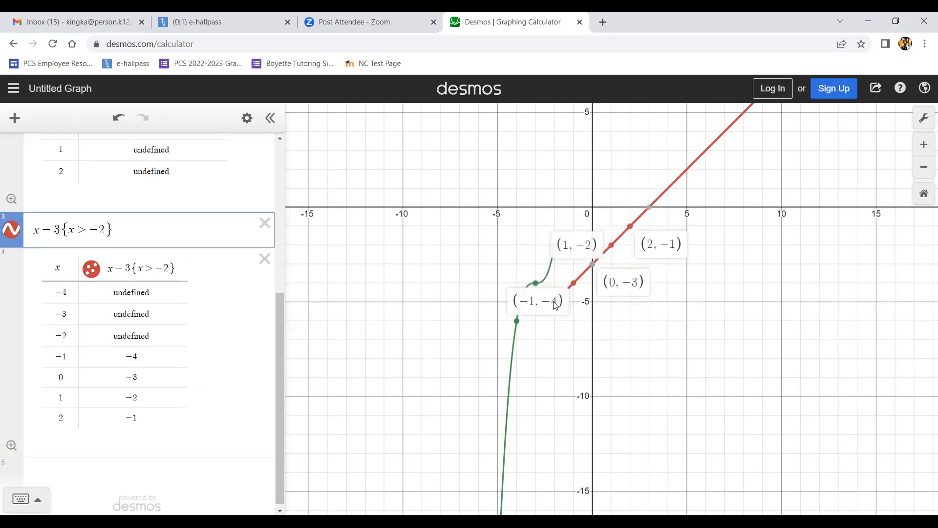
left_click(553, 302)
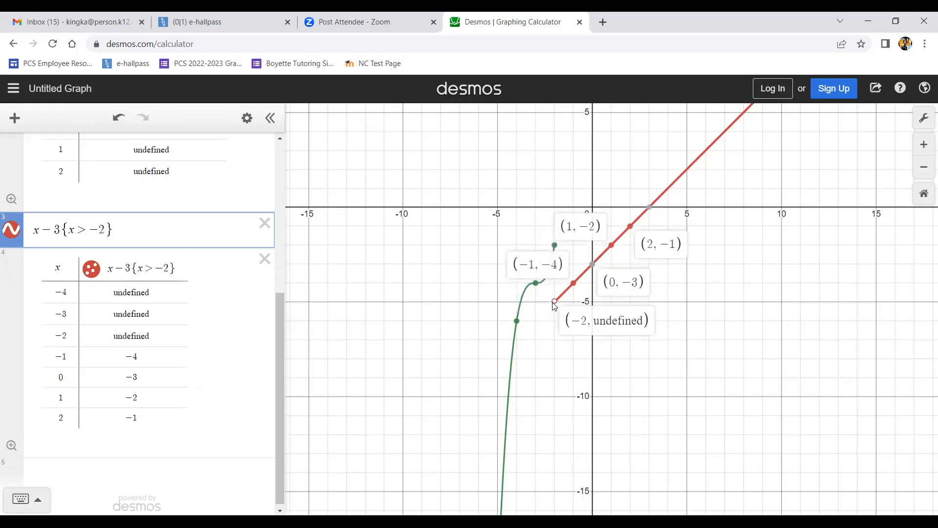
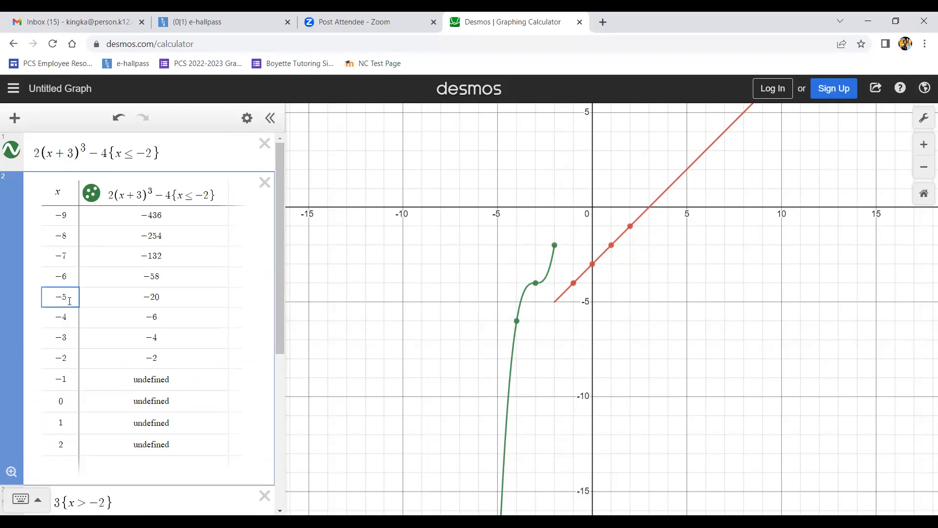
- Examine the x values in the cubic piece's and linear piece's tables of values
left_click(67, 337)
left_click(68, 360)
left_click(72, 401)
scroll(71, 400, "down", 6)
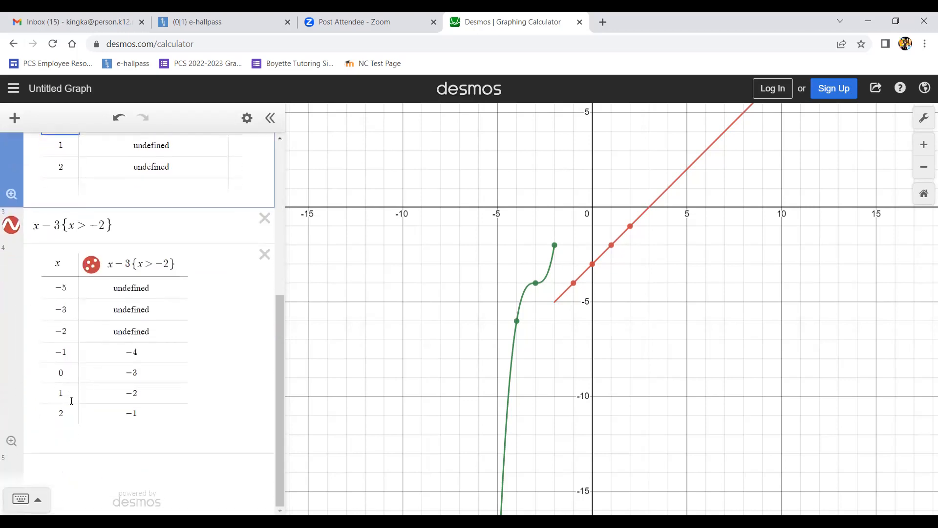
left_click(65, 372)
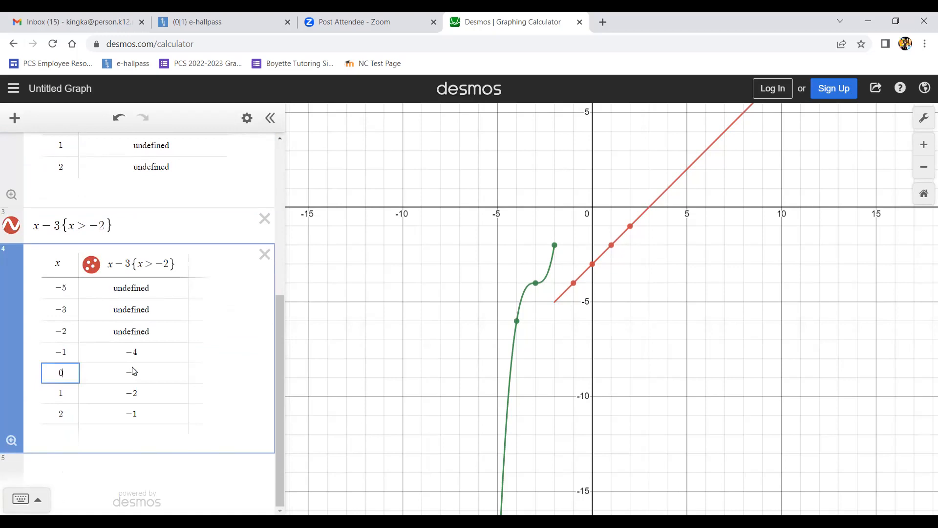
left_click(72, 413)
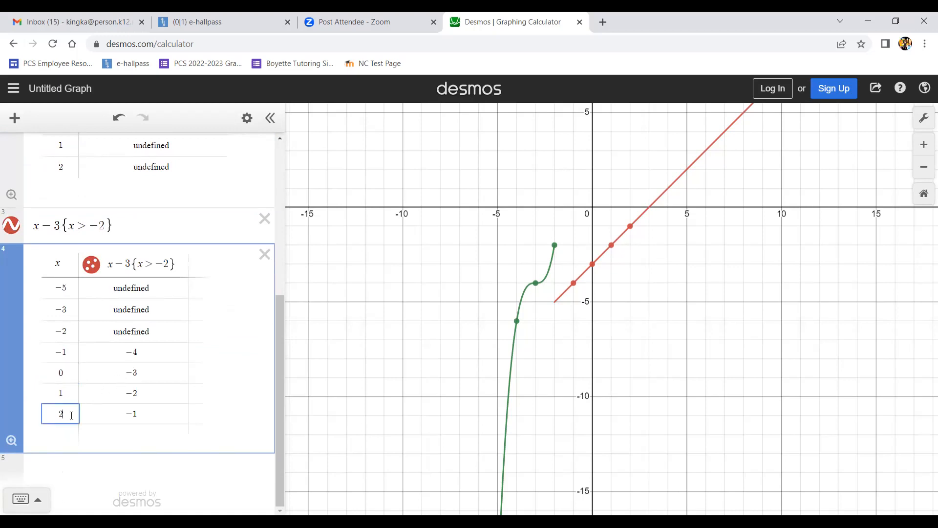
- Append x values 3, 4 and 492 at the bottom of the linear piece's table of values
key("Return")
key("Return")
left_click(51, 436)
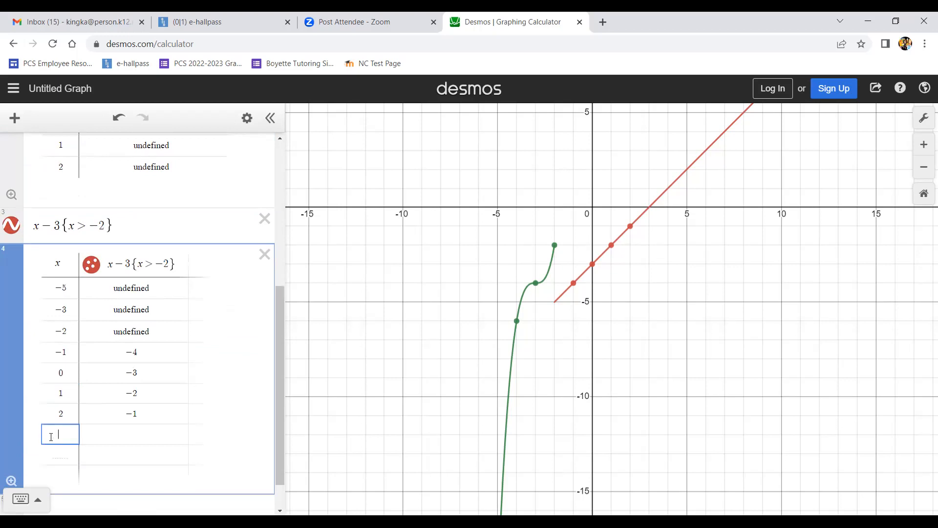
type("3")
key("Return")
type("4")
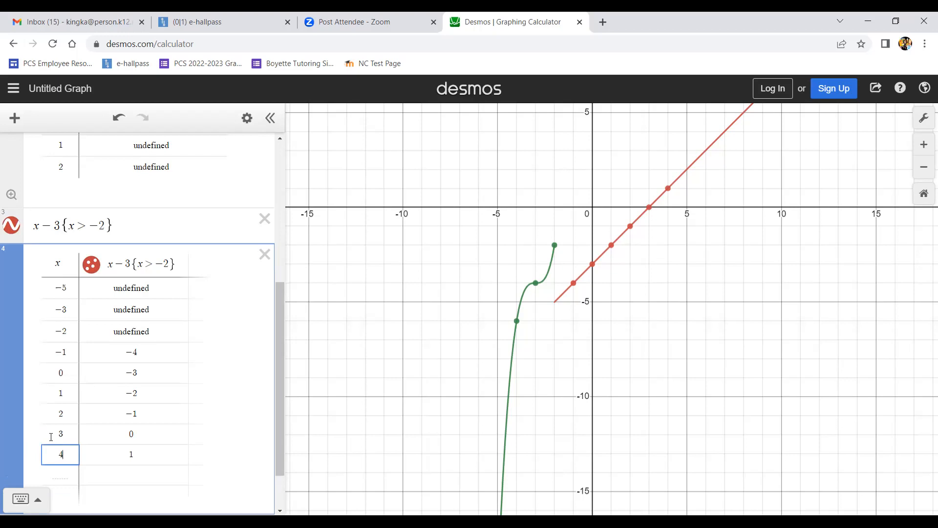
key("Return")
type("11")
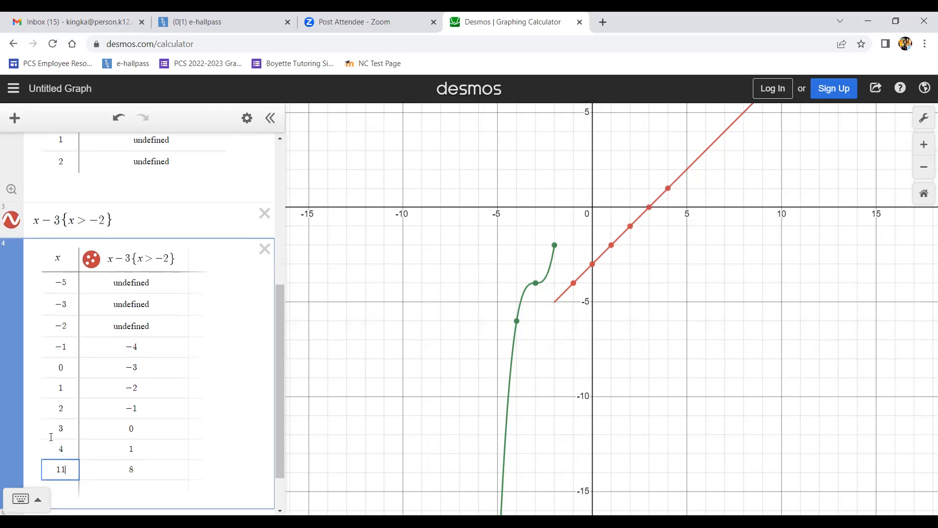
key("BackSpace")
key("BackSpace")
type("492")
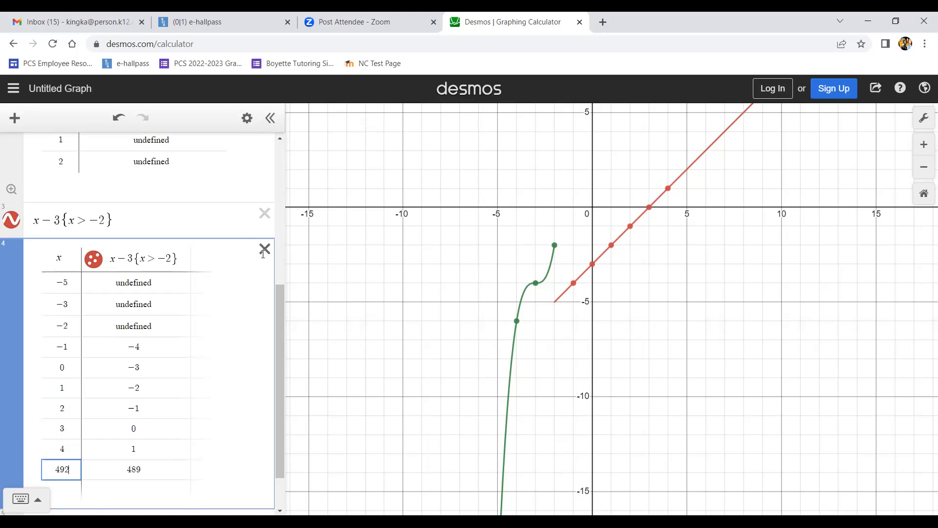
- Delete both tables and both expressions to clear the graph
scroll(263, 229, "down", 1)
left_click(265, 201)
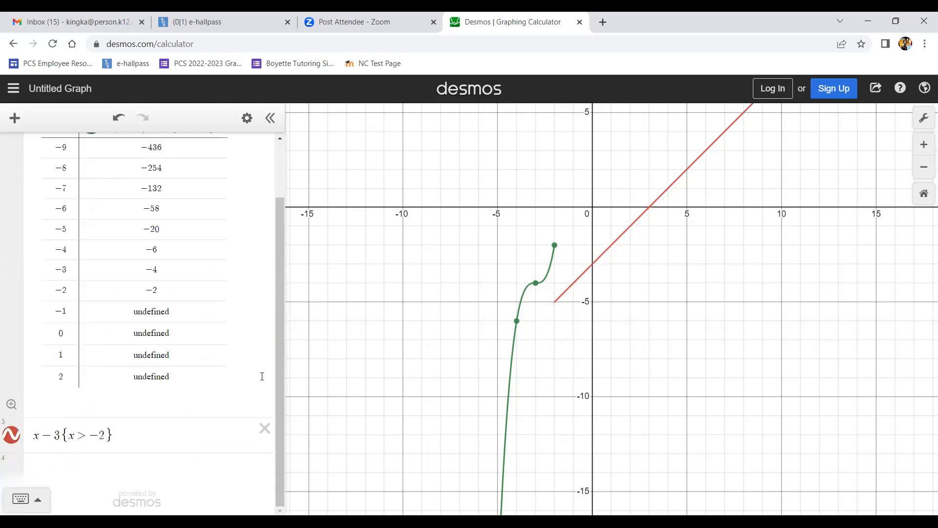
left_click(265, 428)
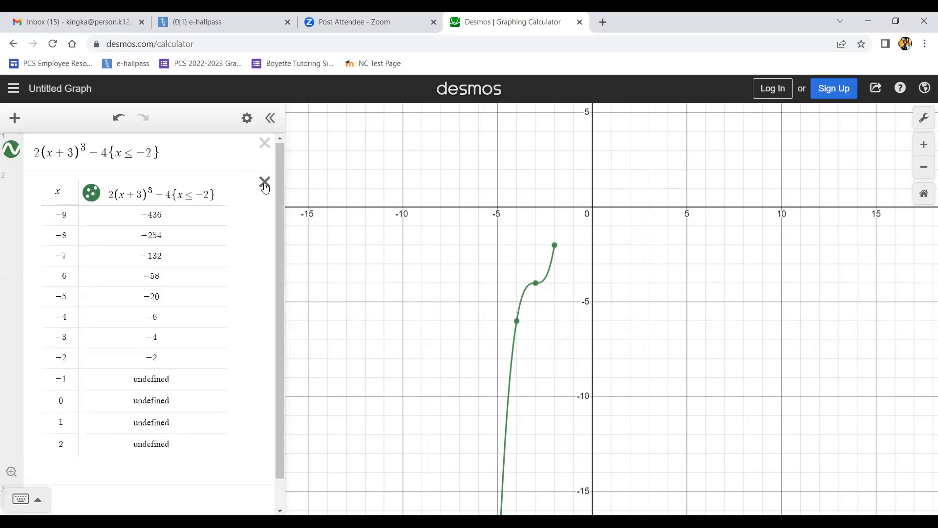
left_click(265, 185)
left_click(264, 143)
- Switch to the e-hallpass tab and end the student's active bathroom pass
left_click(212, 22)
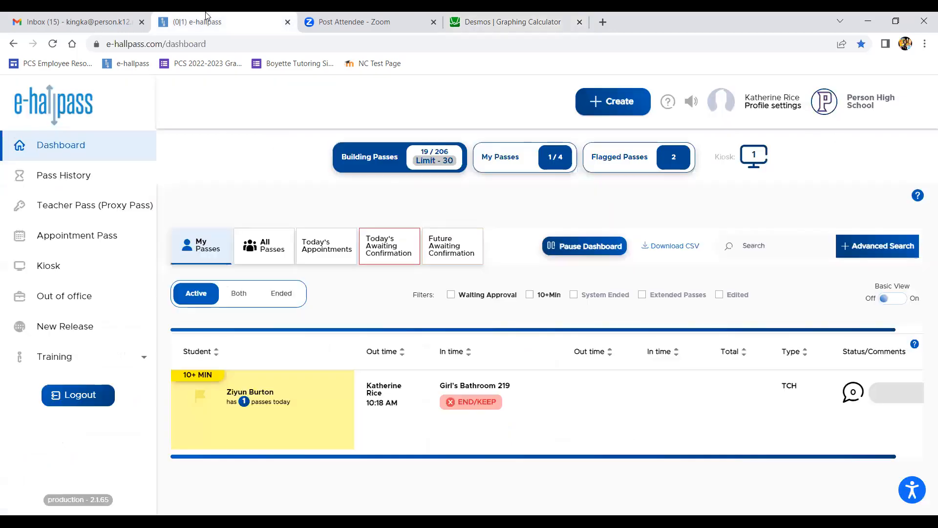
left_click(475, 402)
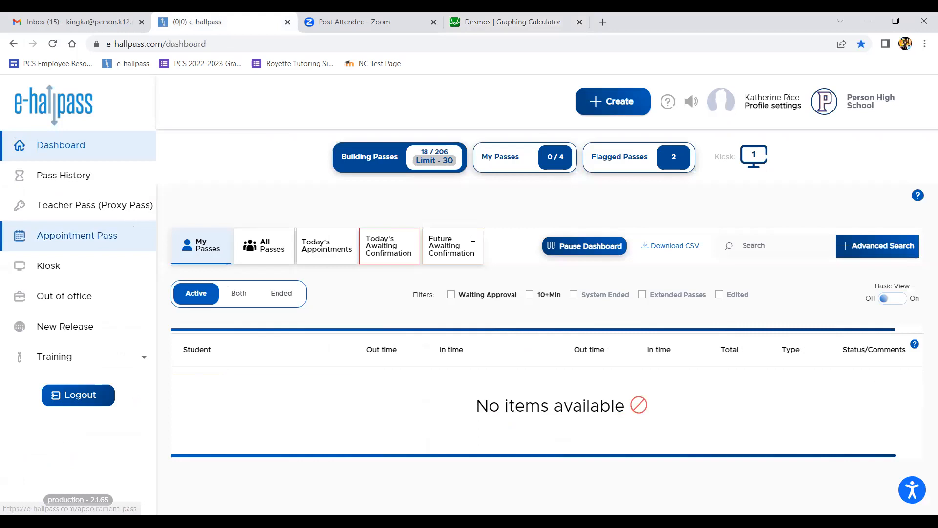
- Create a teacher pass for a student with destination bathroom 219 and submit it
left_click(129, 206)
type("daniel")
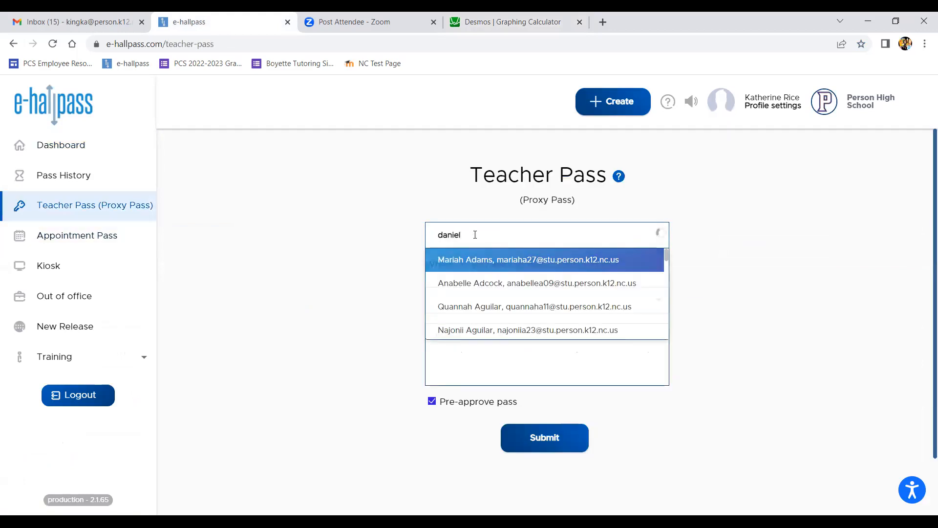
type(" h")
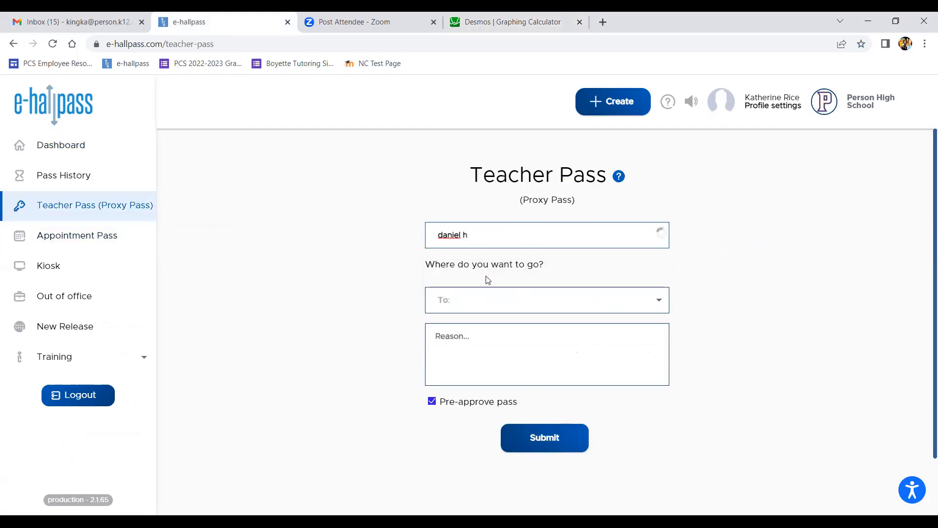
left_click(491, 262)
left_click(494, 337)
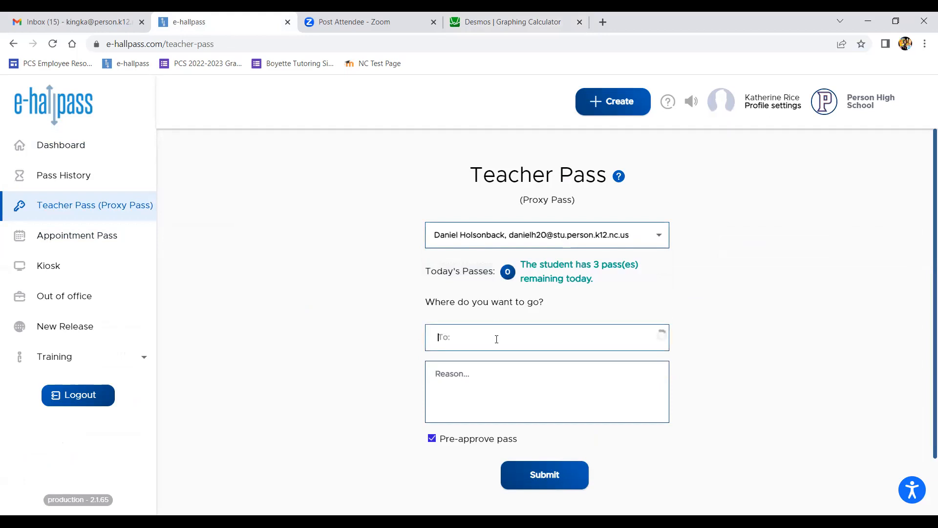
type("bathroom 219")
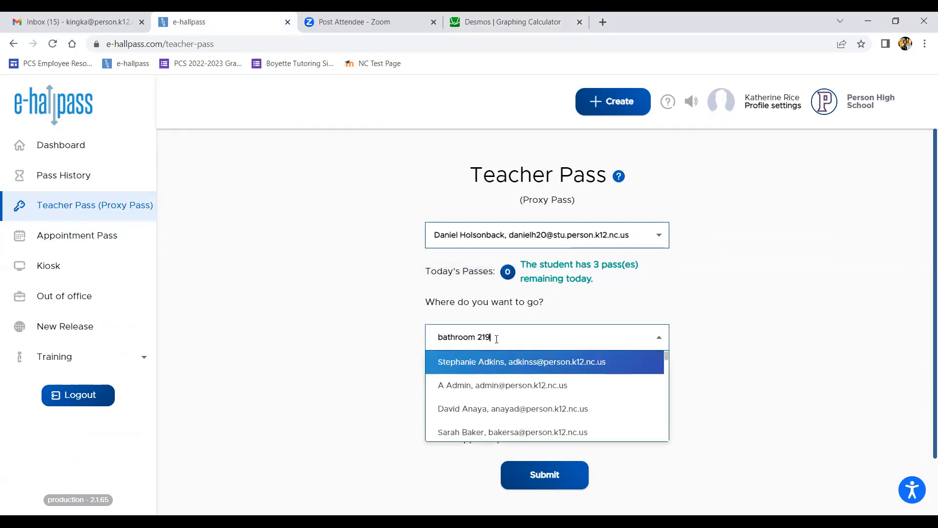
left_click(499, 363)
left_click(536, 470)
- Return to Desmos and enter the expression 2x + 4{x ≤ 0}
left_click(486, 20)
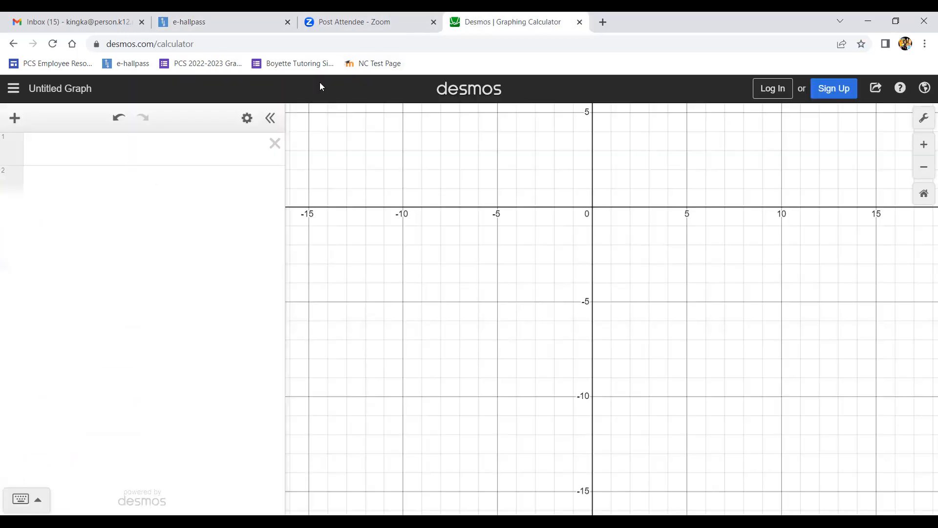
left_click(238, 149)
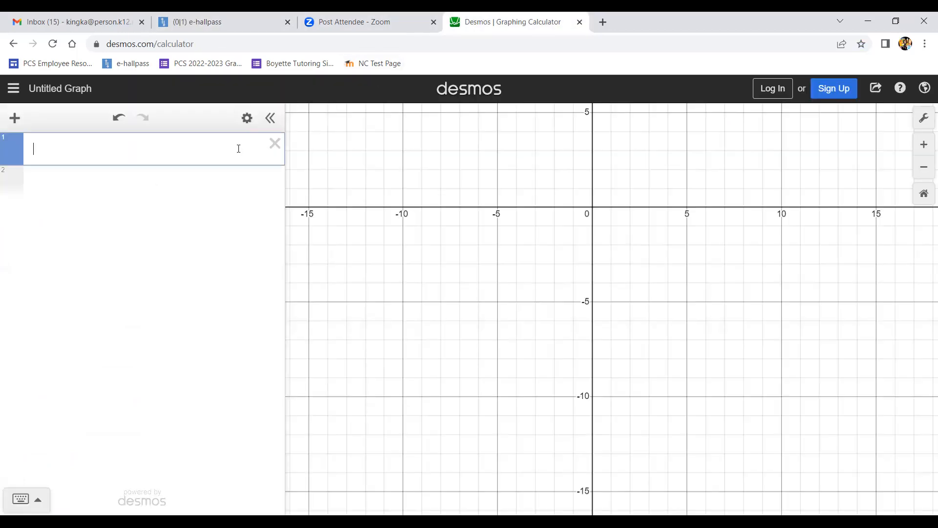
type("2x+4")
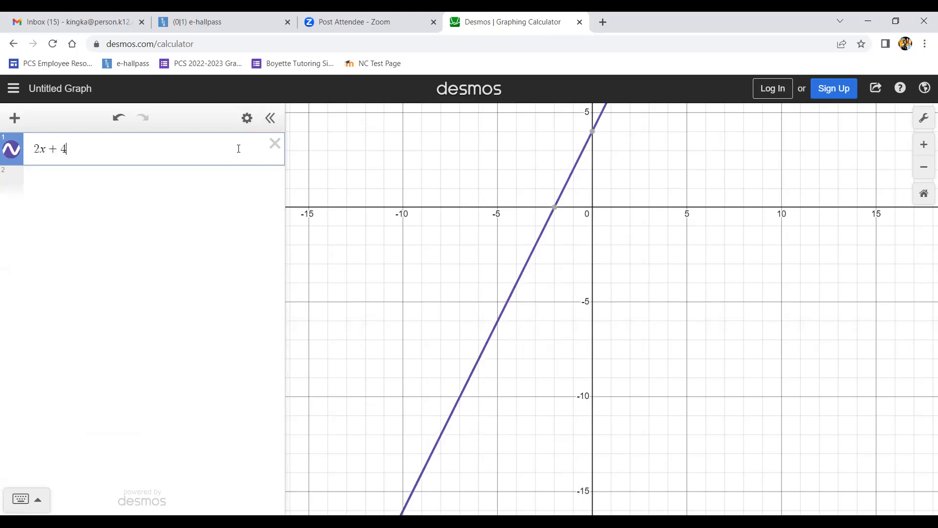
type("{")
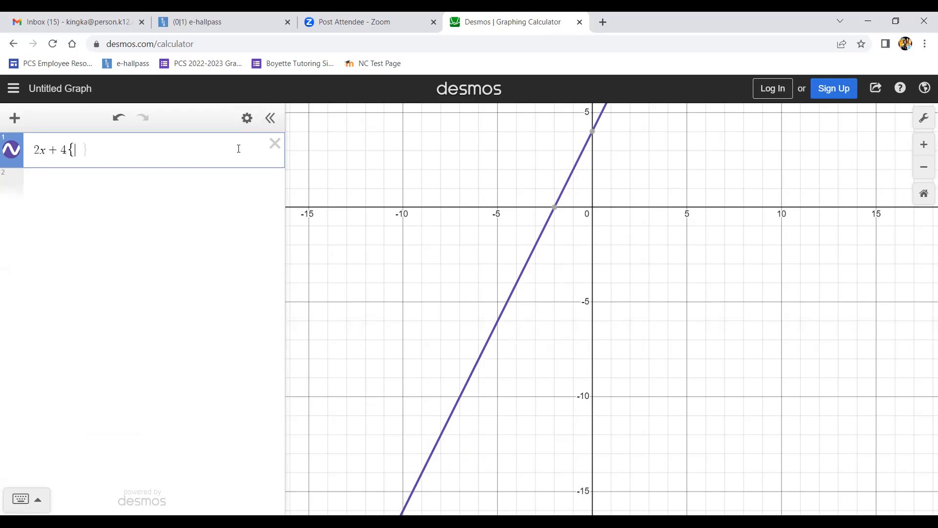
type("x<")
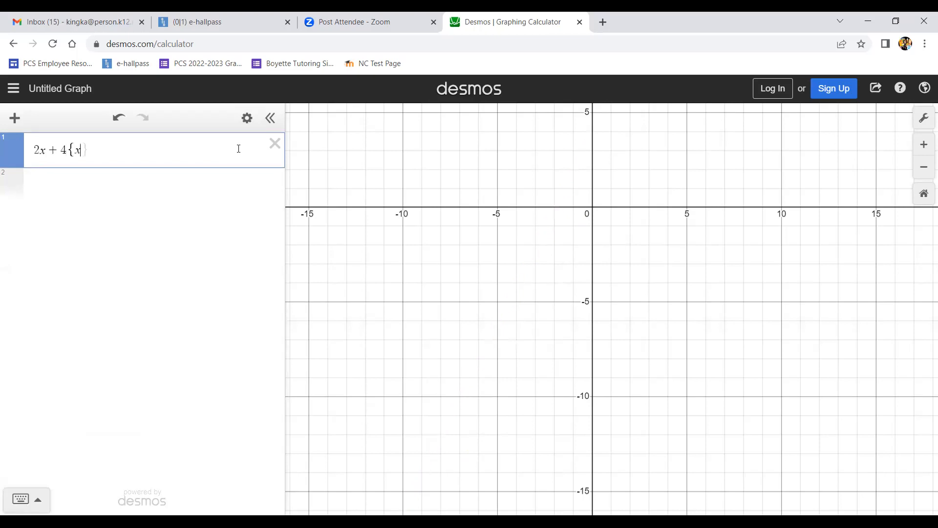
type("0")
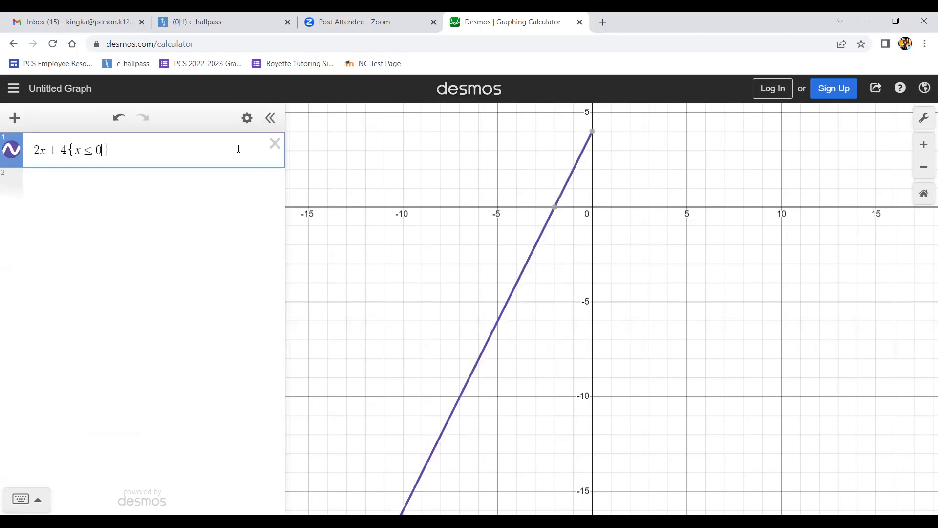
- Create a table of values from the expression 2x + 4{x ≤ 0}
left_click(248, 119)
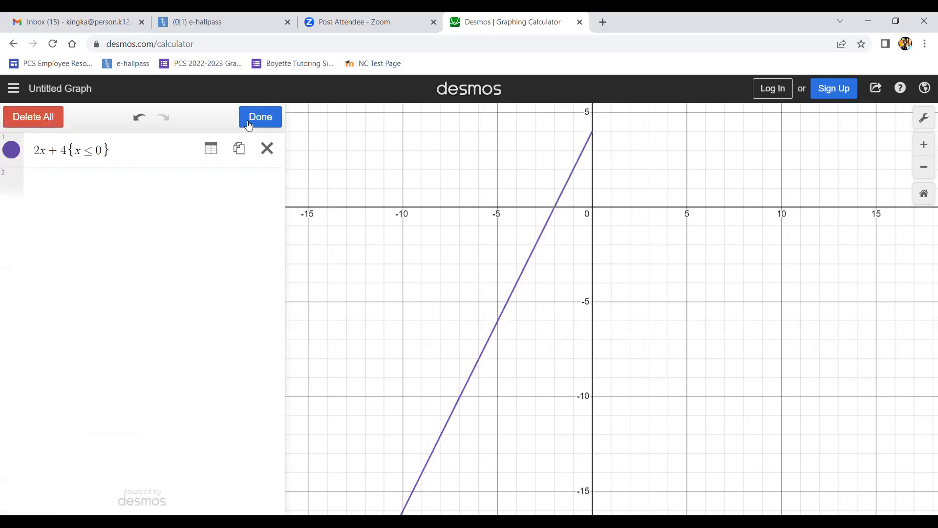
left_click(212, 150)
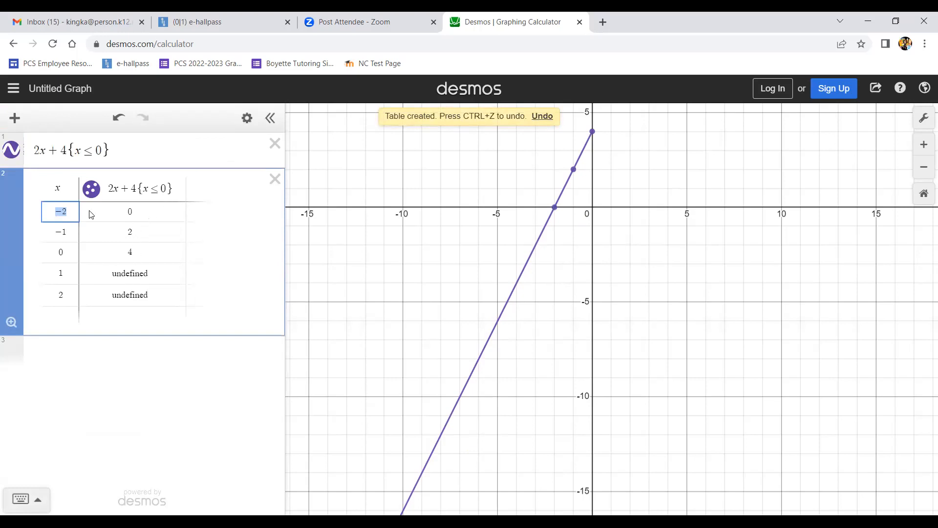
- Extend the table upward with x values −3, −4, −5 and −6 above −2
left_click(70, 214)
key("Return")
key("Return")
key("Return")
key("Return")
type("-2")
key("Up")
type("-3")
key("Up")
type("-4")
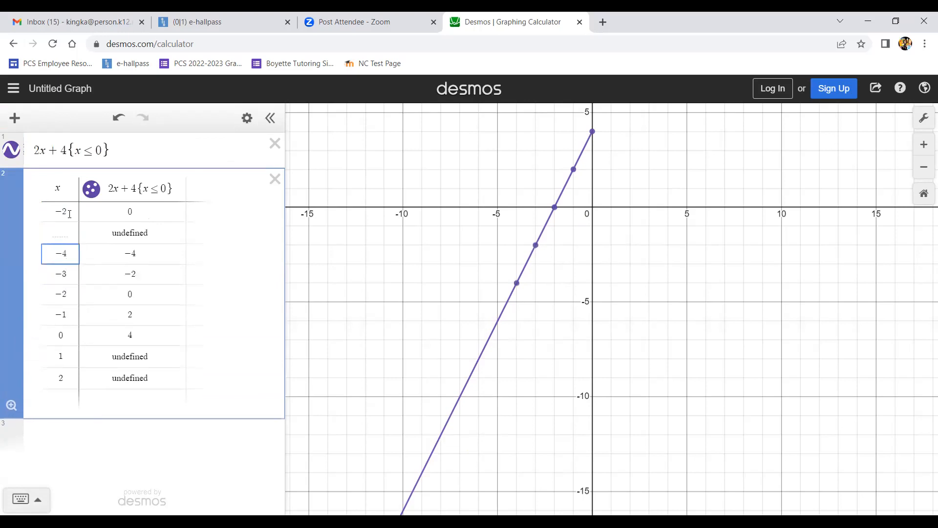
key("Up")
type("-5")
key("Up")
type("-6")
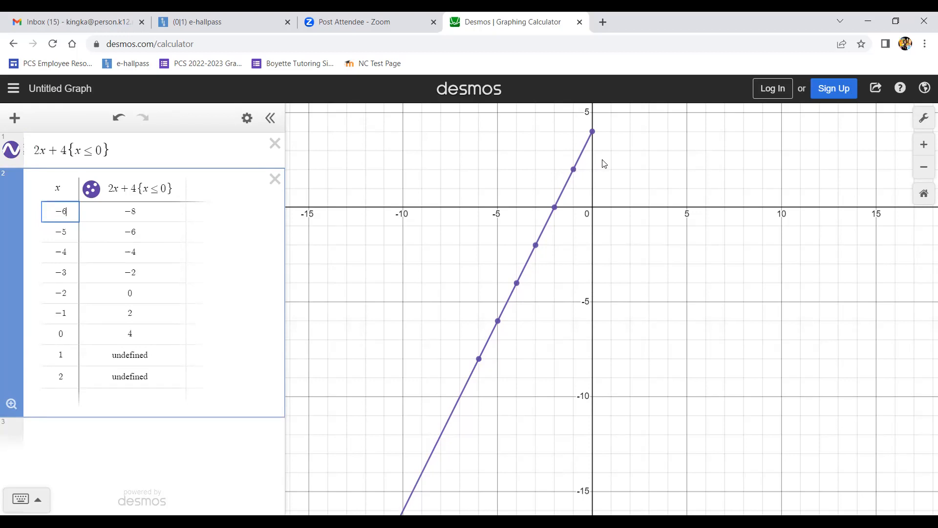
- Show the coordinates of each plotted point along the line from x = 0 down to x = −6
left_click(593, 134)
left_click(574, 170)
left_click(556, 208)
left_click(536, 245)
left_click(517, 282)
left_click(498, 322)
left_click(479, 360)
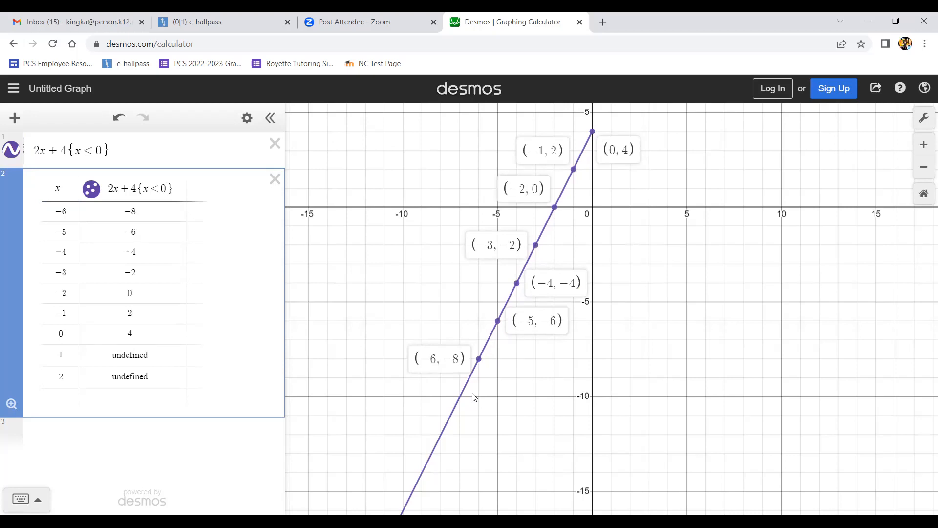
- Enter a new expression −(x − 1)^3 + 2{x > 0}
left_click(711, 384)
type("(")
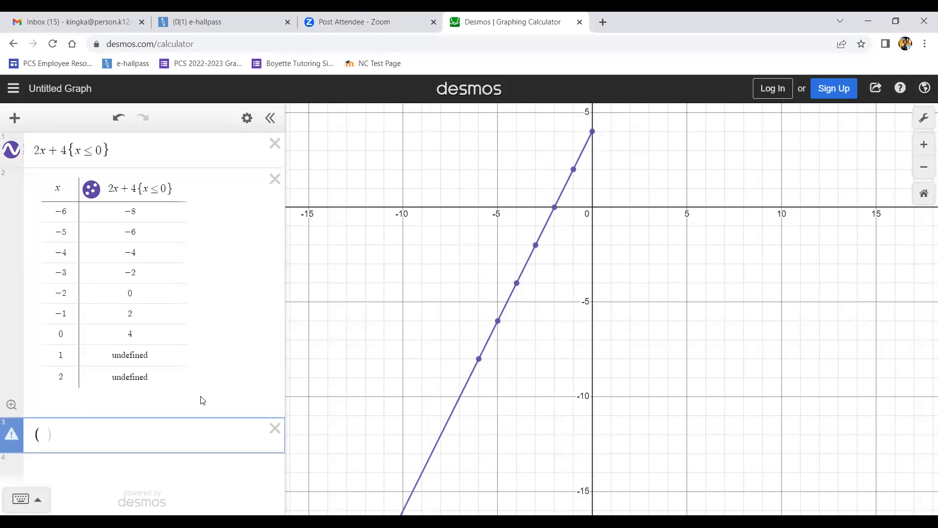
key("BackSpace")
type("-")
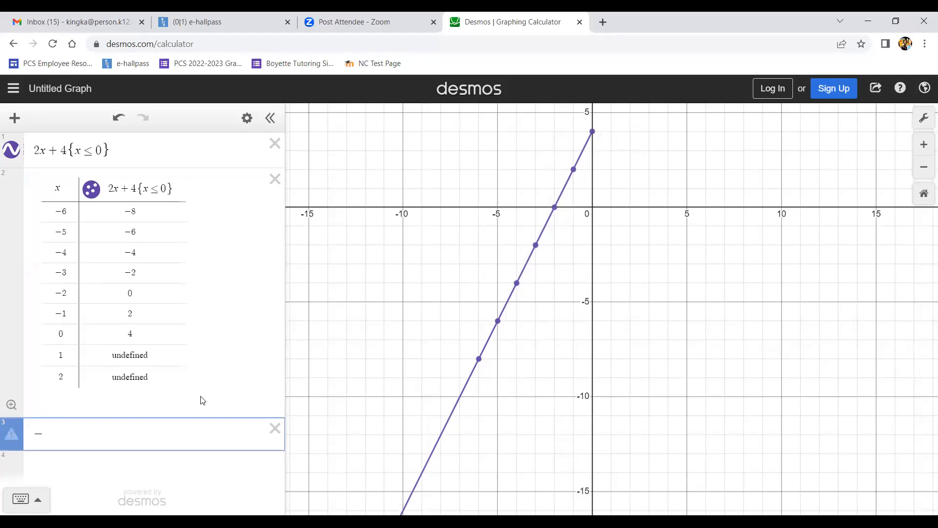
type("(x-1)^3")
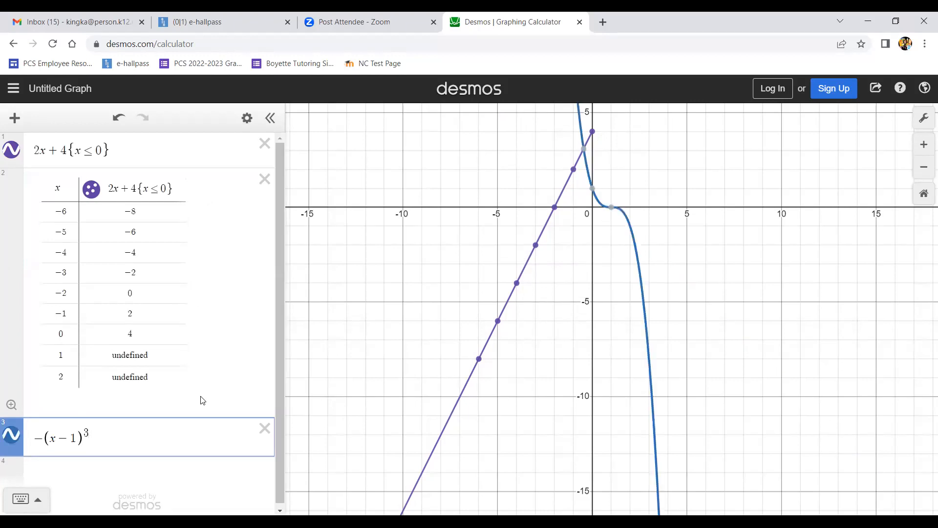
type("+2")
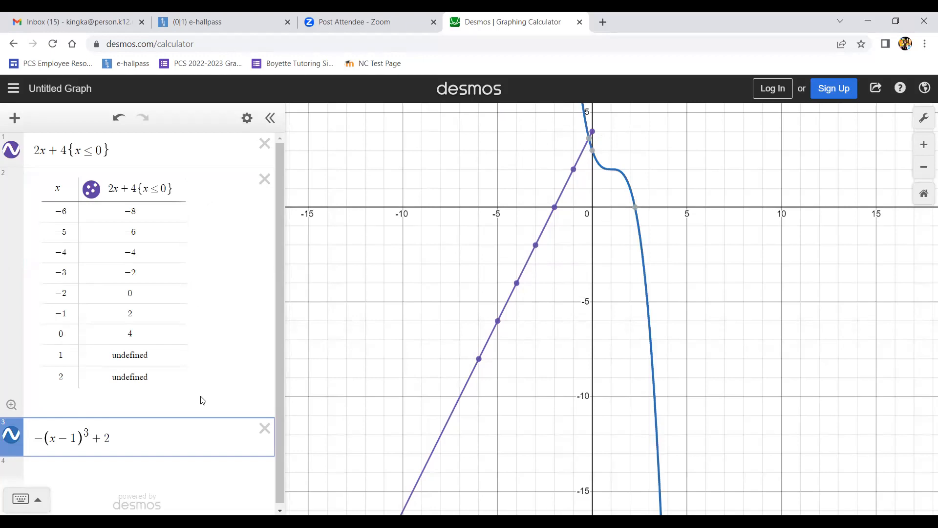
type("{x>0")
- Create a table of values from the expression −(x − 1)^3 + 2{x > 0}
left_click(592, 151)
left_click(247, 118)
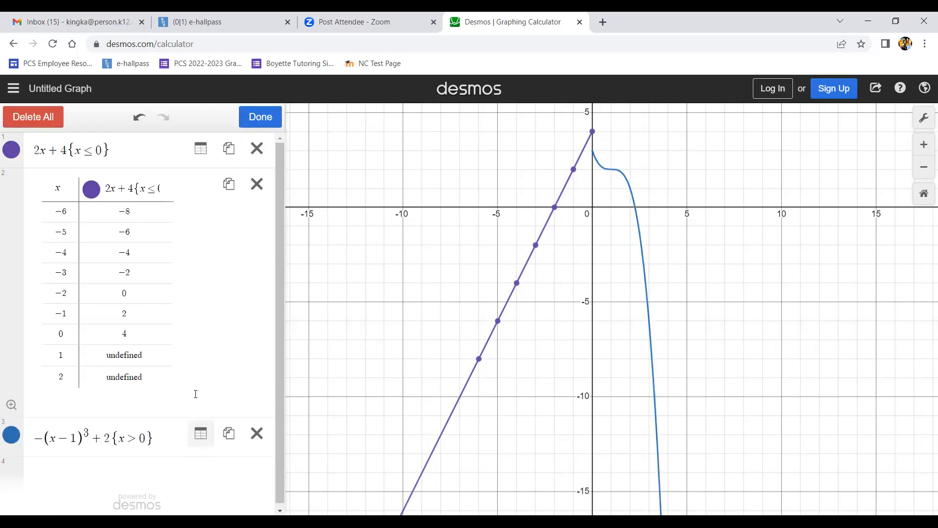
left_click(201, 433)
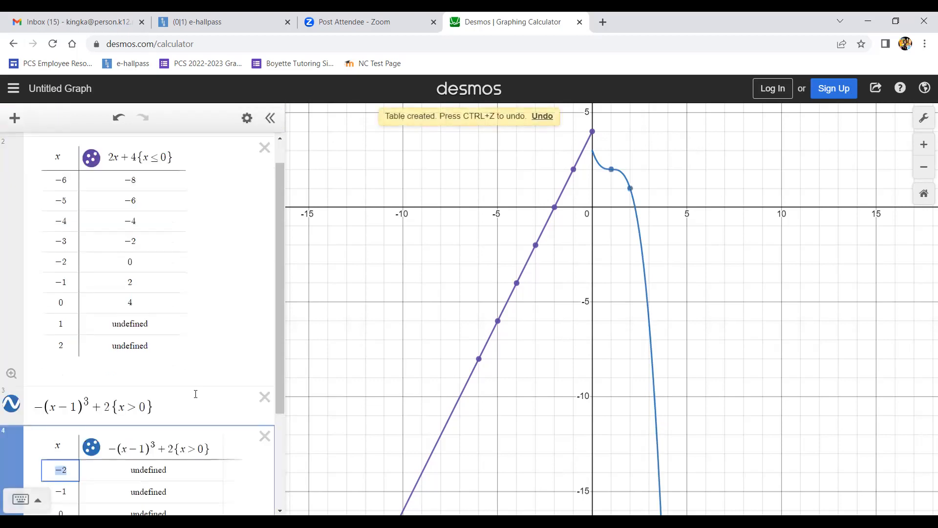
- Extend the cubic table with x values 3 through 7 below 2
scroll(196, 394, "down", 2)
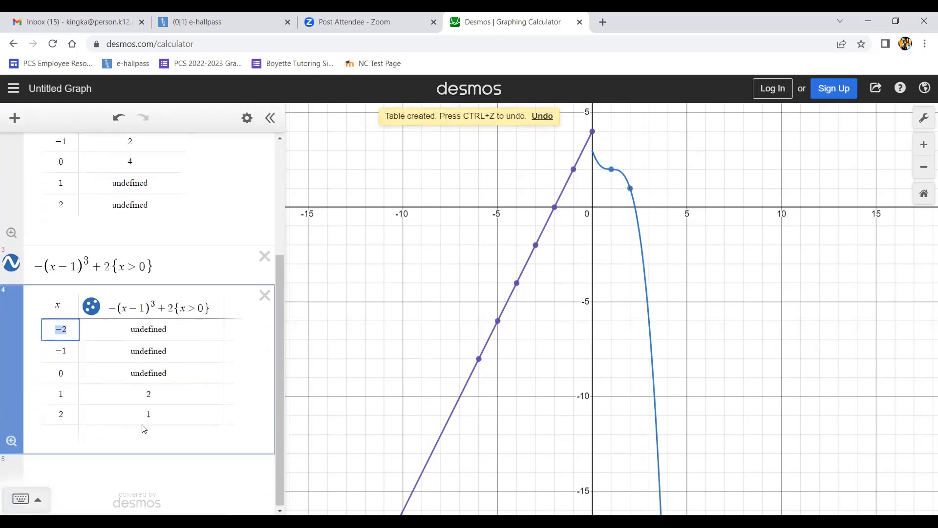
left_click(76, 413)
left_click(76, 413)
key("Return")
key("Return")
key("Return")
key("Return")
key("Return")
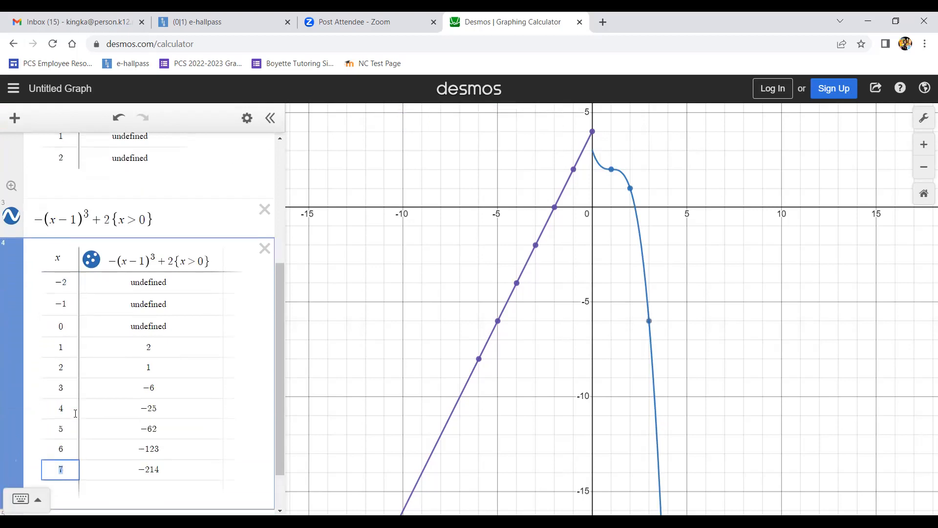
left_click(66, 348)
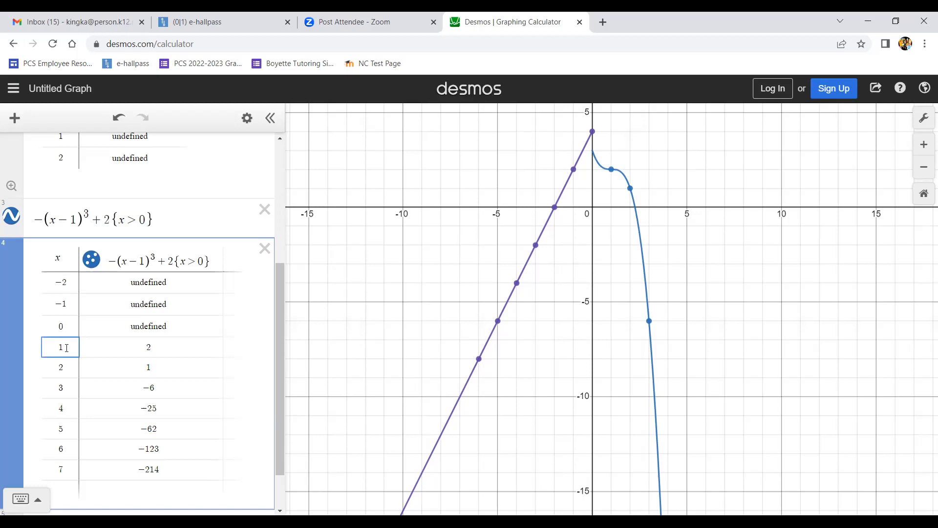
- Show the coordinates of the cubic's plotted points at x = 0, 1, 2 and 3
left_click(593, 153)
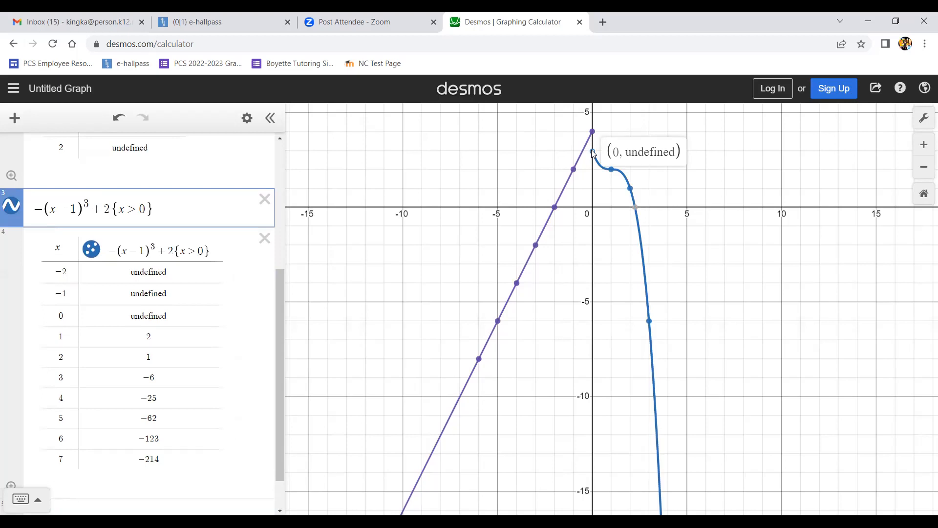
mouse_move(613, 172)
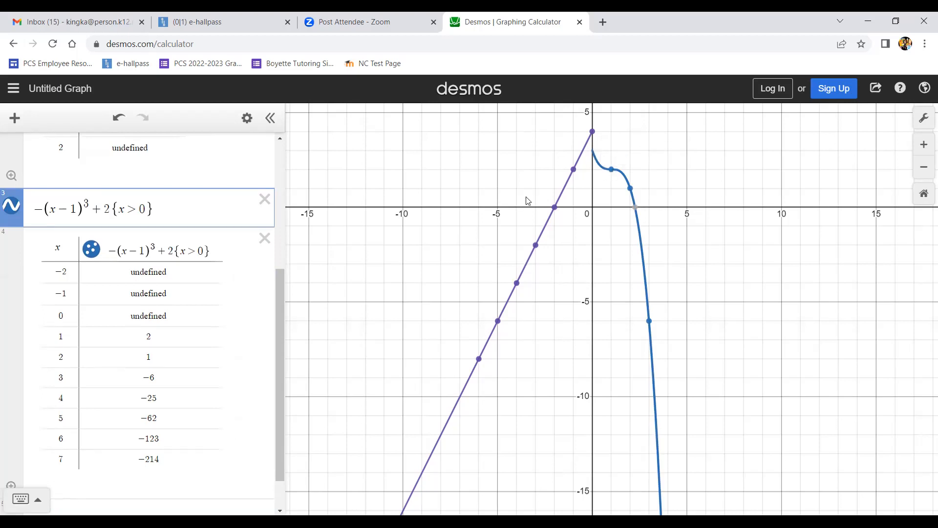
left_click(621, 224)
left_click(611, 170)
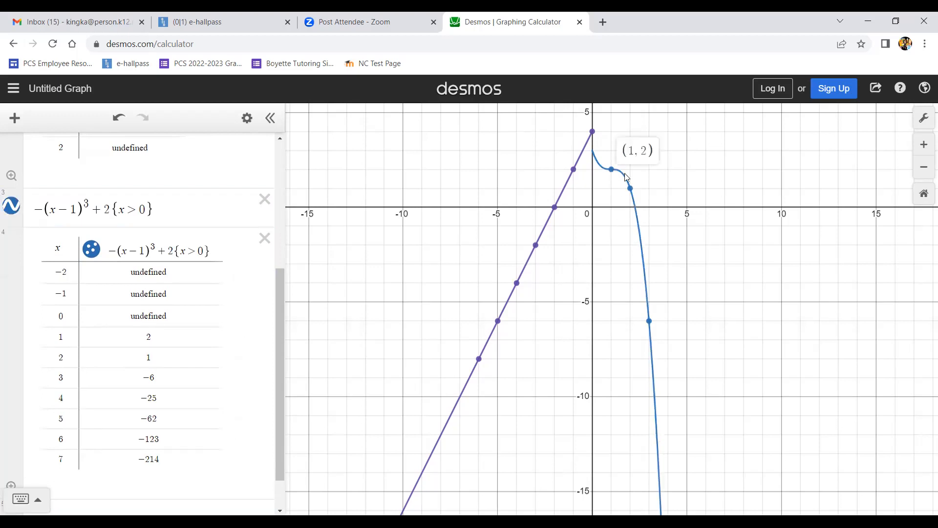
left_click(630, 188)
left_click(649, 322)
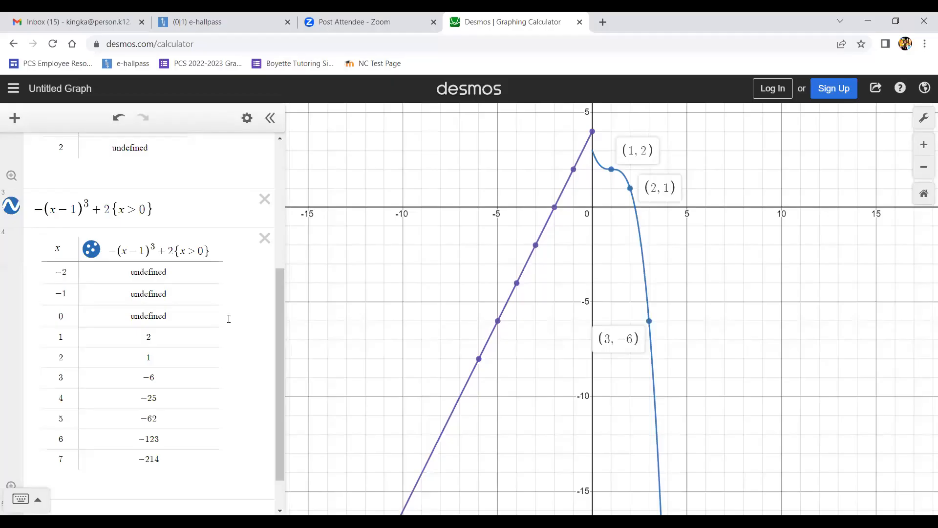
- Set the first x value in both the cubic table and the line's table to −20
scroll(228, 319, "up", 1)
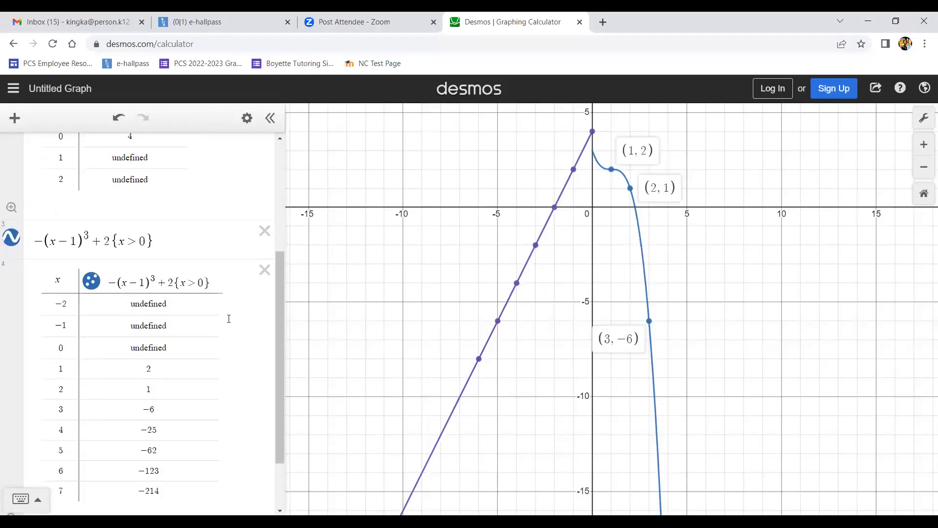
left_click(69, 304)
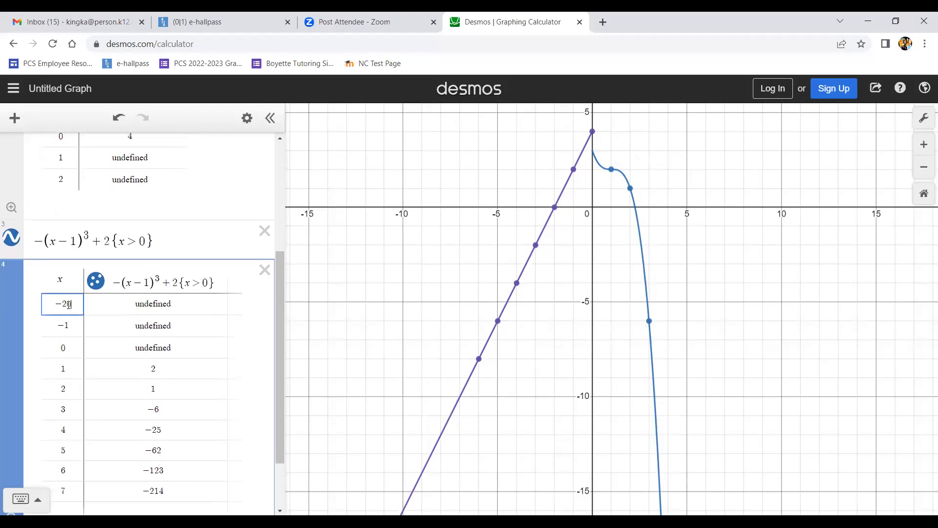
type("0")
scroll(131, 332, "up", 1)
scroll(131, 332, "down", 1)
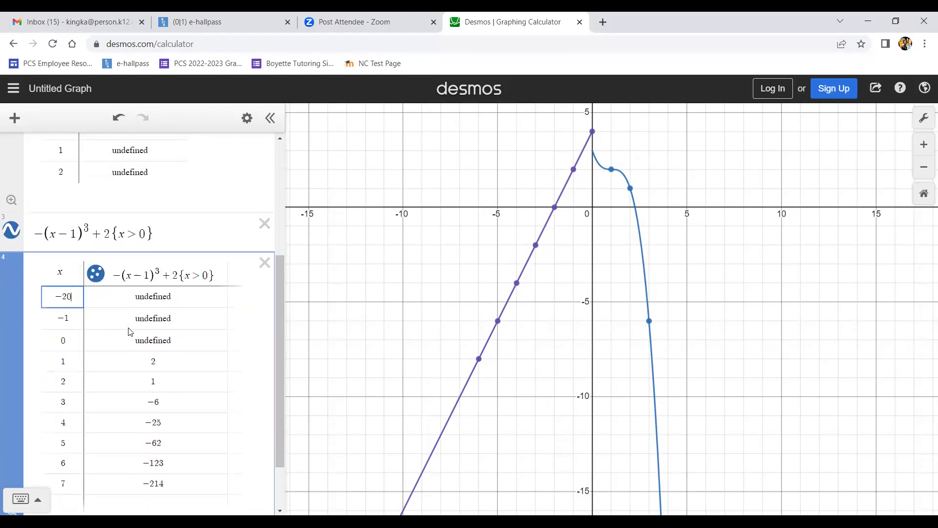
scroll(130, 331, "up", 3)
left_click(130, 332)
double_click(76, 214)
type("-20")
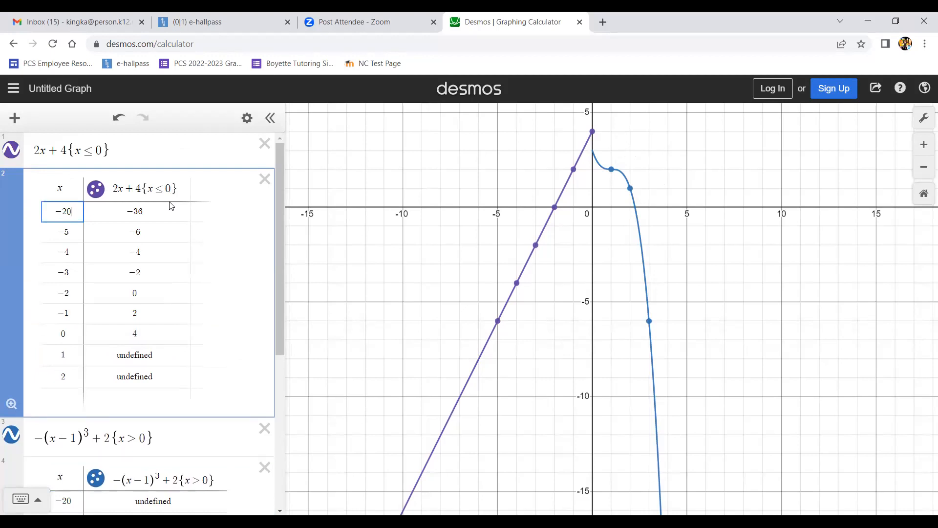
- Check the table outputs at x = −4, 0 and 2, and set the cubic table's last x value to 15
double_click(57, 255)
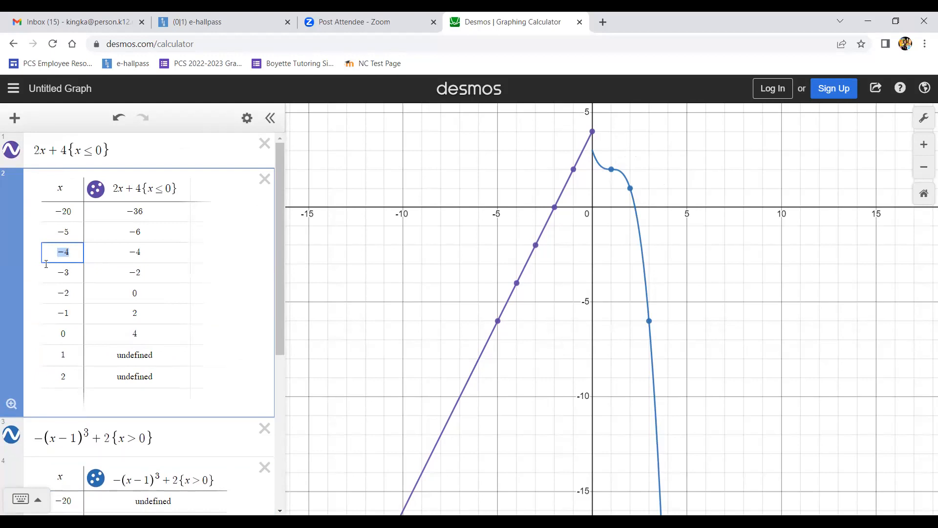
double_click(53, 335)
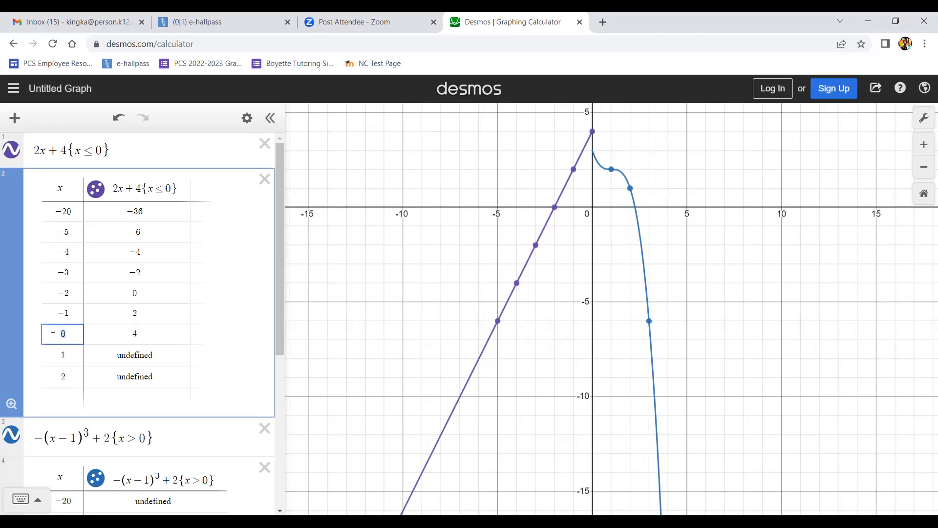
double_click(62, 377)
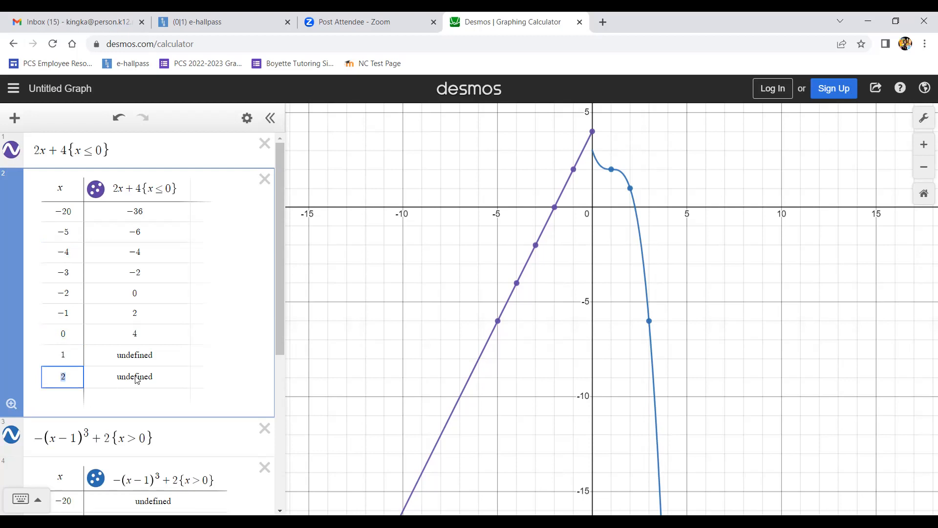
scroll(136, 380, "down", 5)
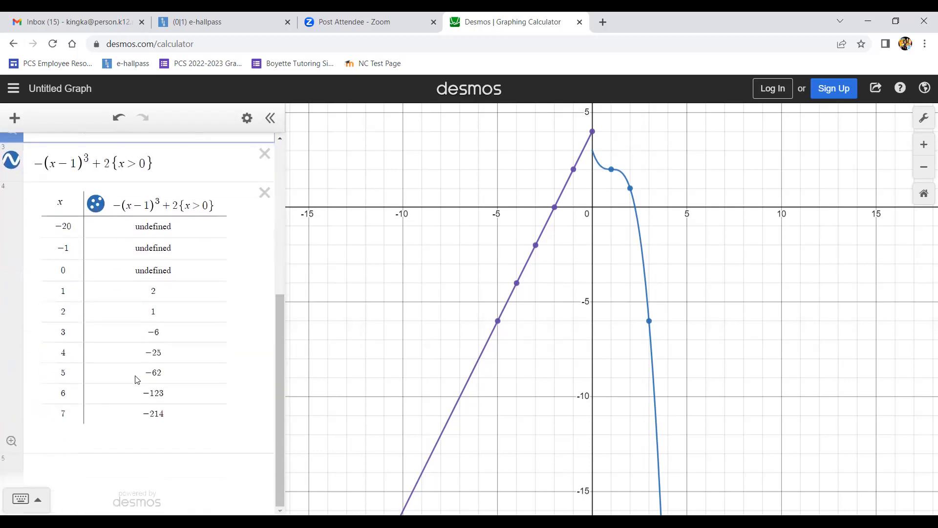
double_click(70, 309)
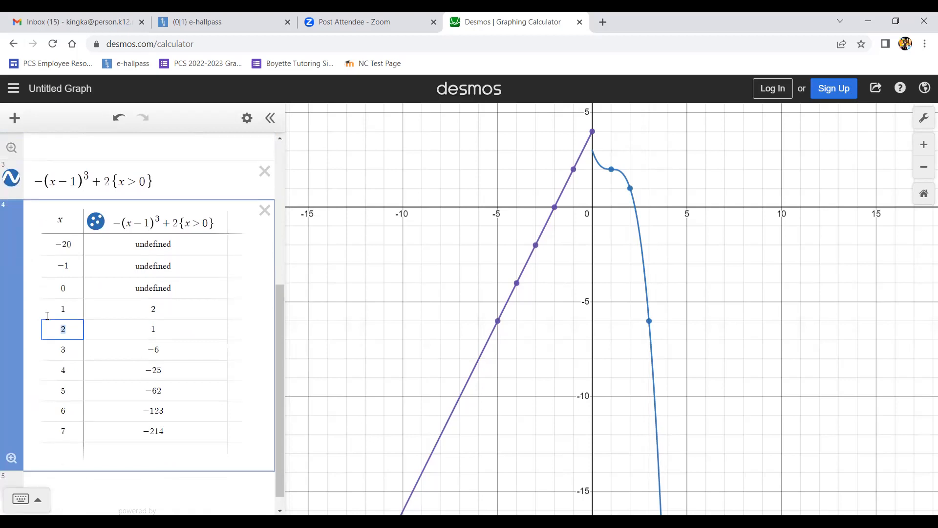
double_click(50, 427)
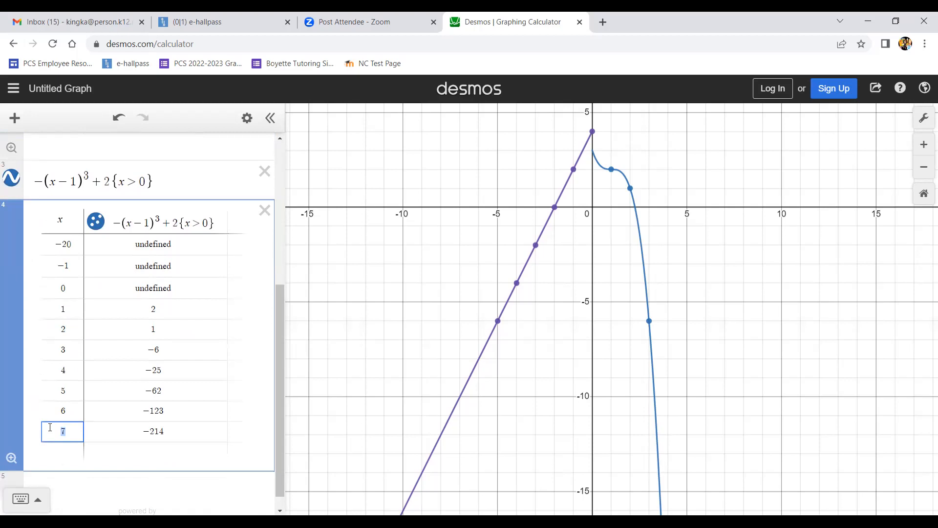
key("BackSpace")
type("15")
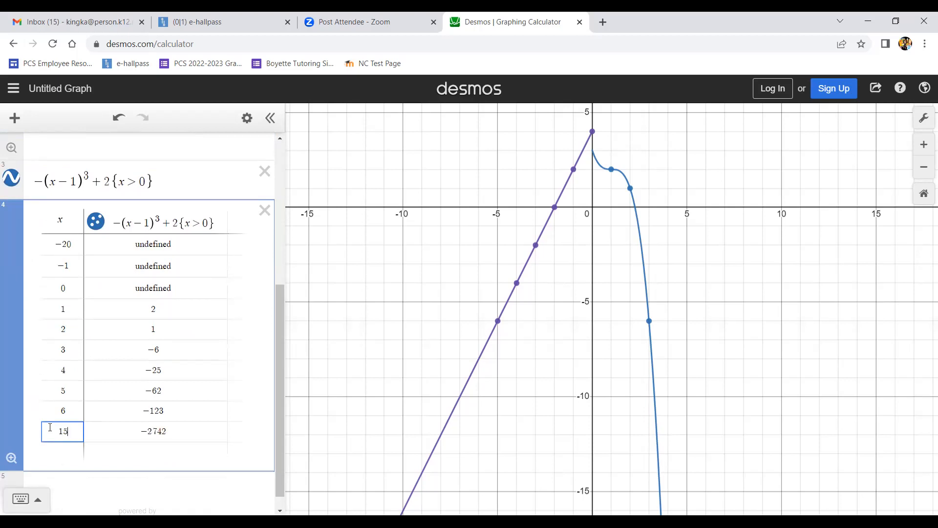